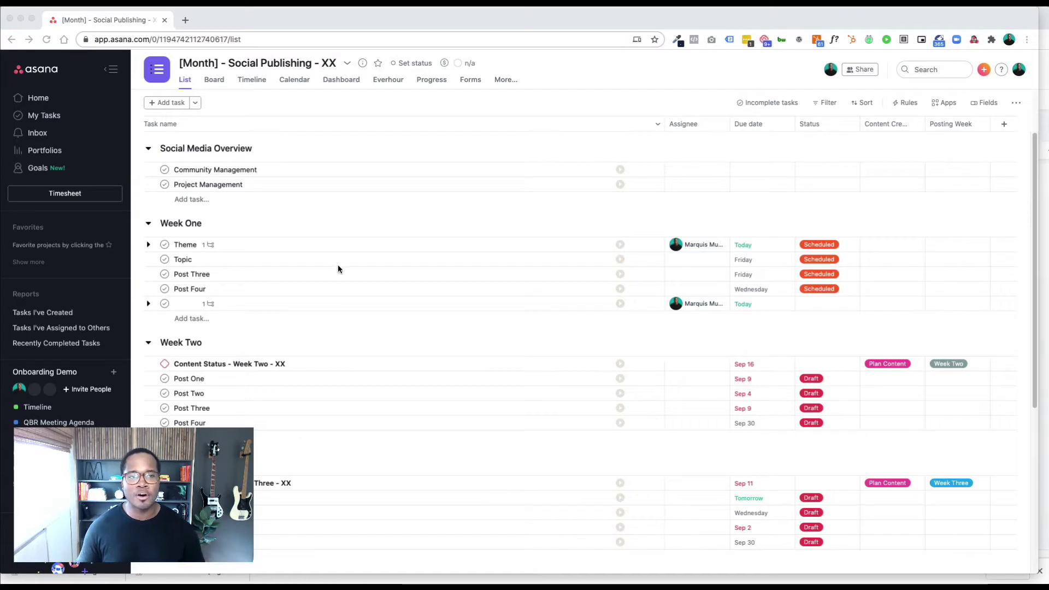
# Narrow the Task name column, then open and dismiss the custom field types list without adding a field.
pyautogui.click(568, 157)
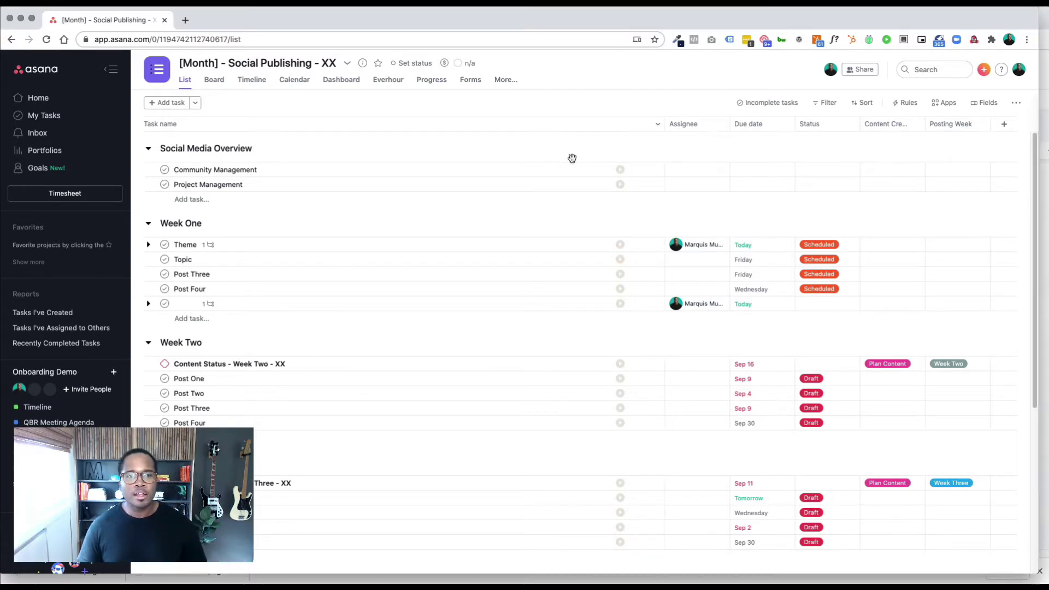
pyautogui.moveTo(665, 122); pyautogui.dragTo(421, 144)
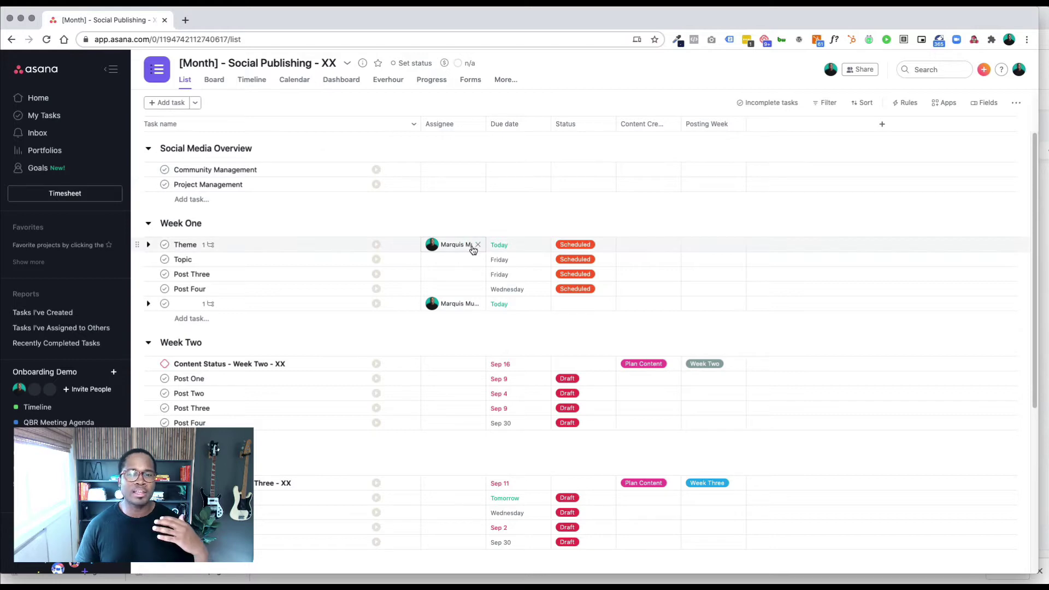
pyautogui.moveTo(471, 246)
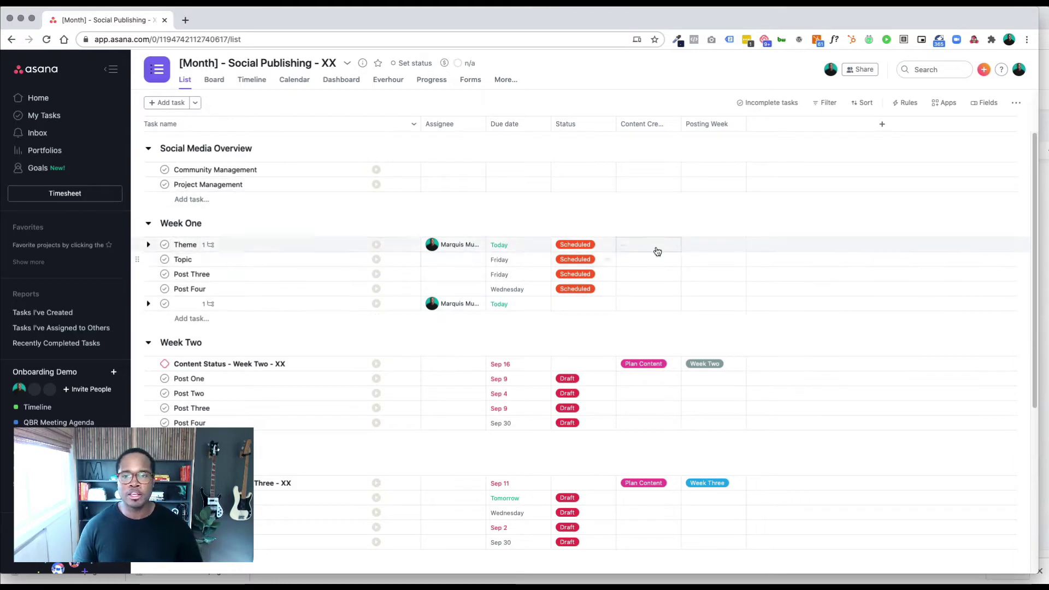
pyautogui.click(882, 124)
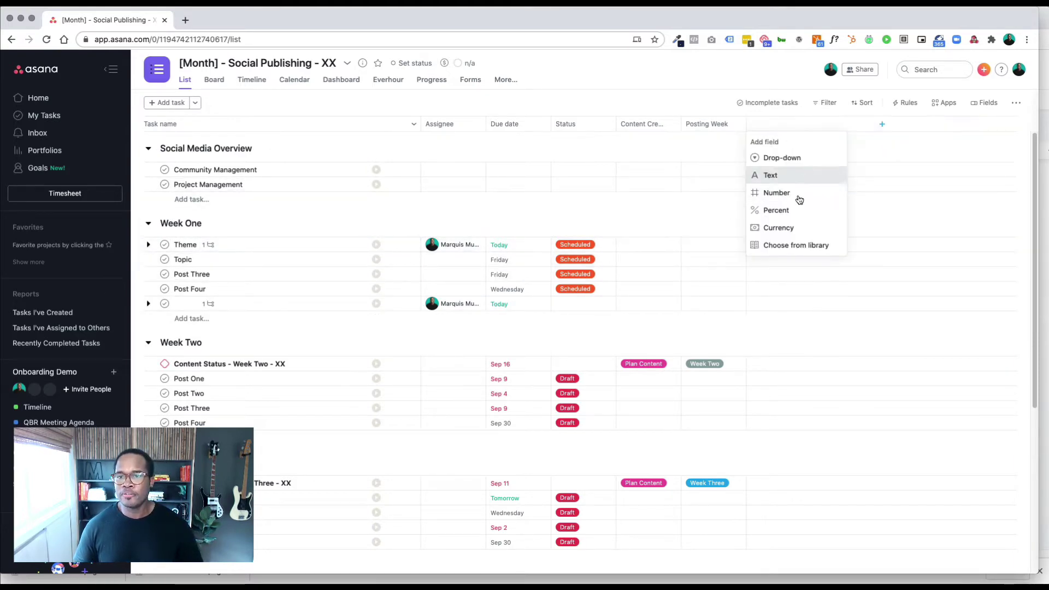
pyautogui.click(683, 213)
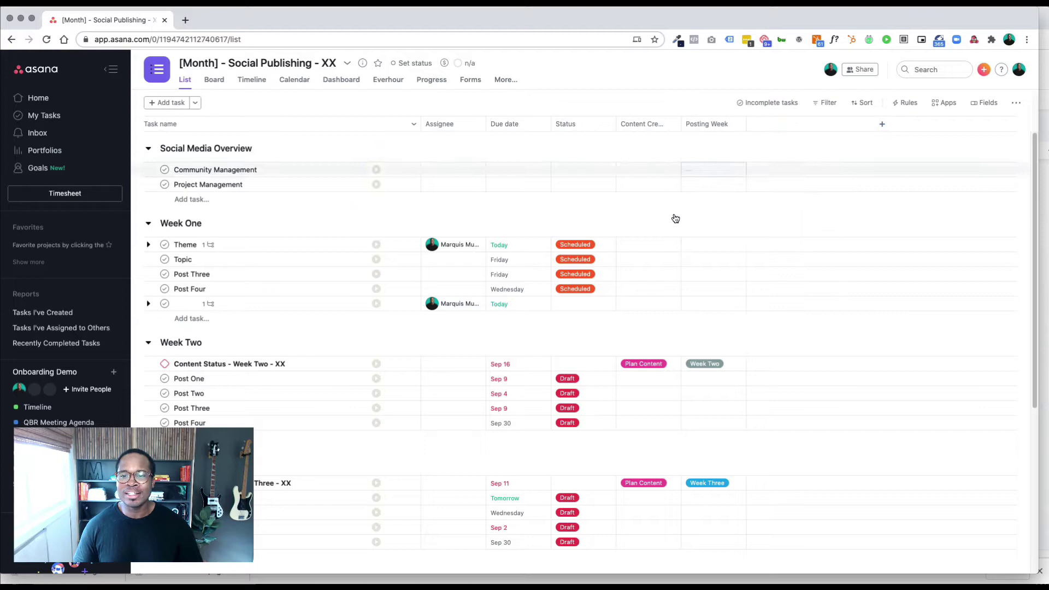
pyautogui.scroll(-5, 335, 377)
pyautogui.scroll(5, 334, 378)
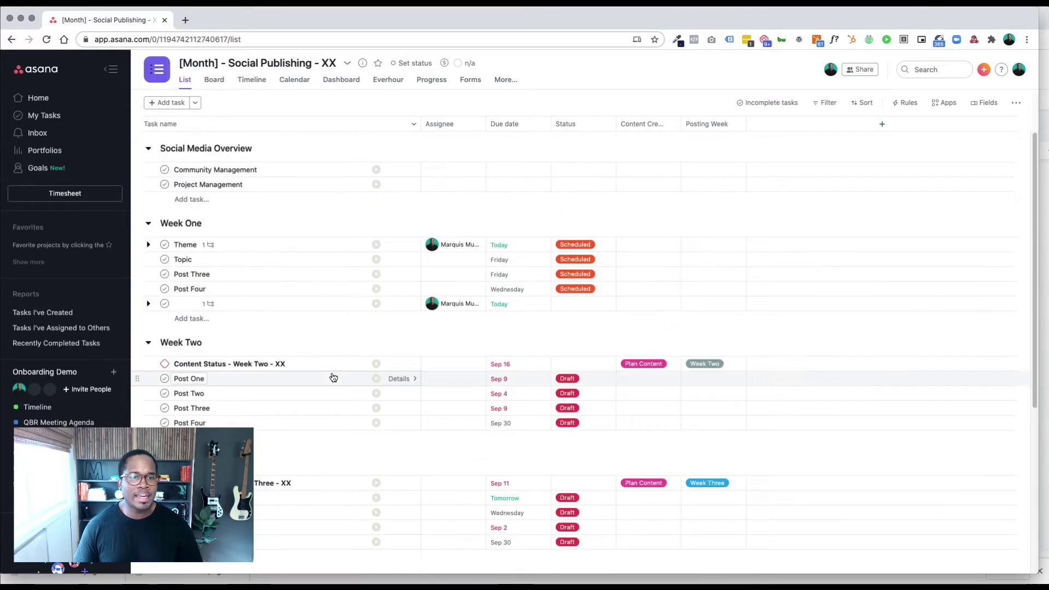
pyautogui.scroll(-5, 333, 378)
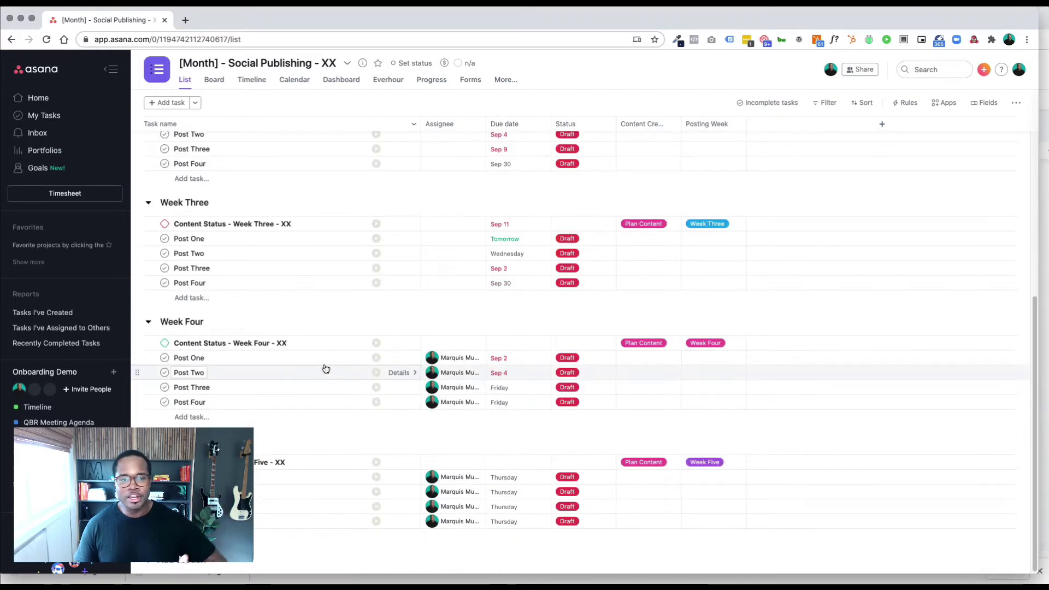
pyautogui.click(217, 287)
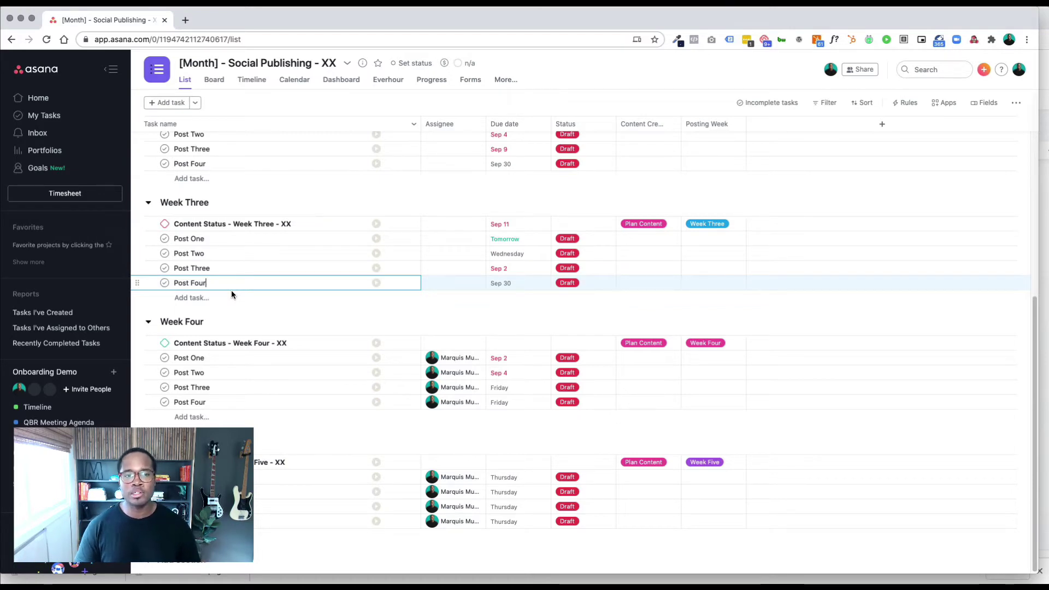
pyautogui.press('Return')
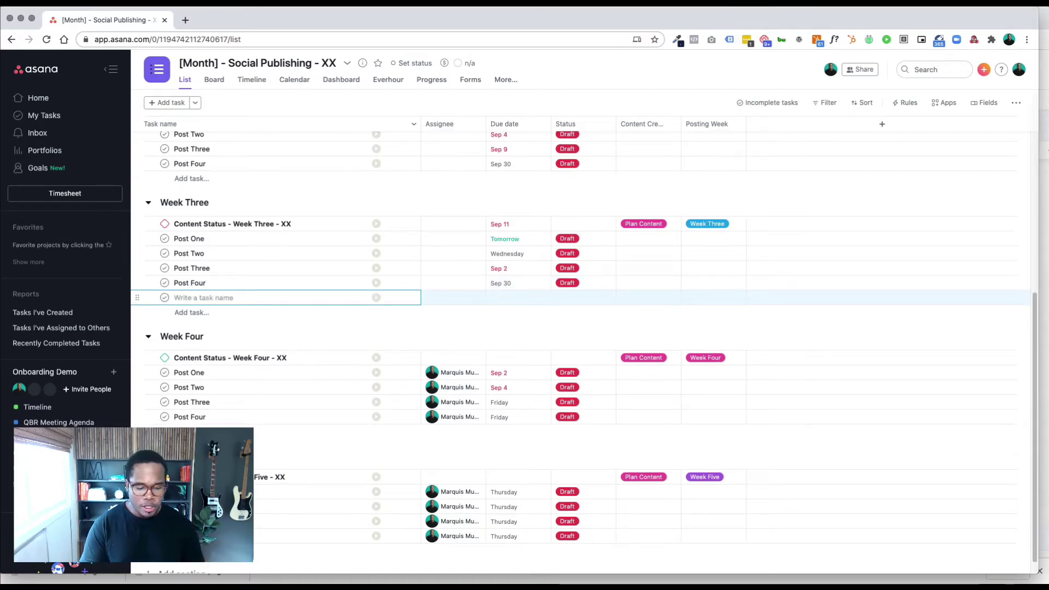
pyautogui.write('New task')
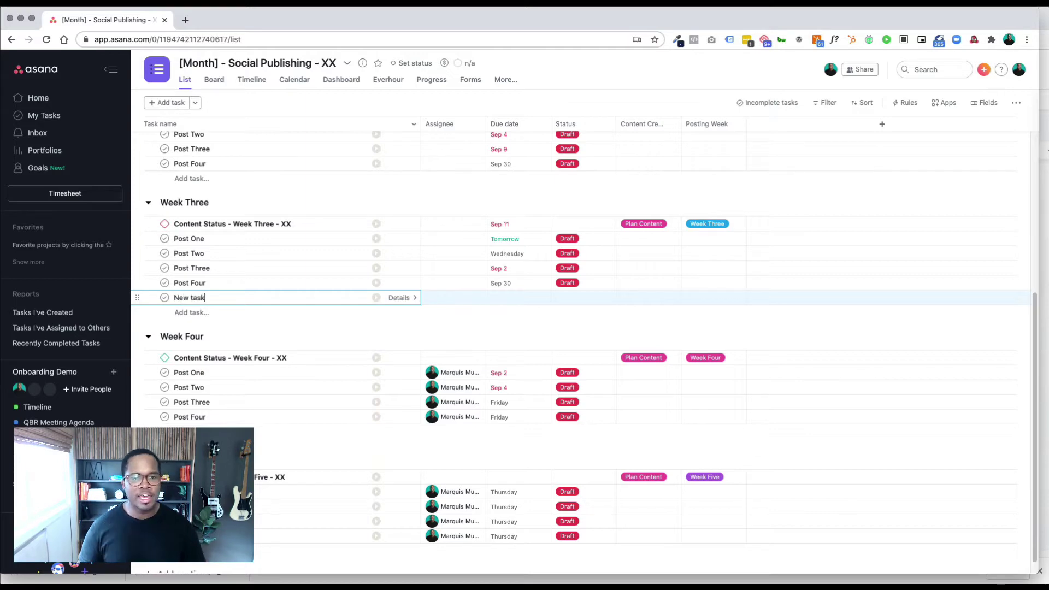
pyautogui.press('BackSpace')
pyautogui.press('BackSpace')
pyautogui.press('BackSpace')
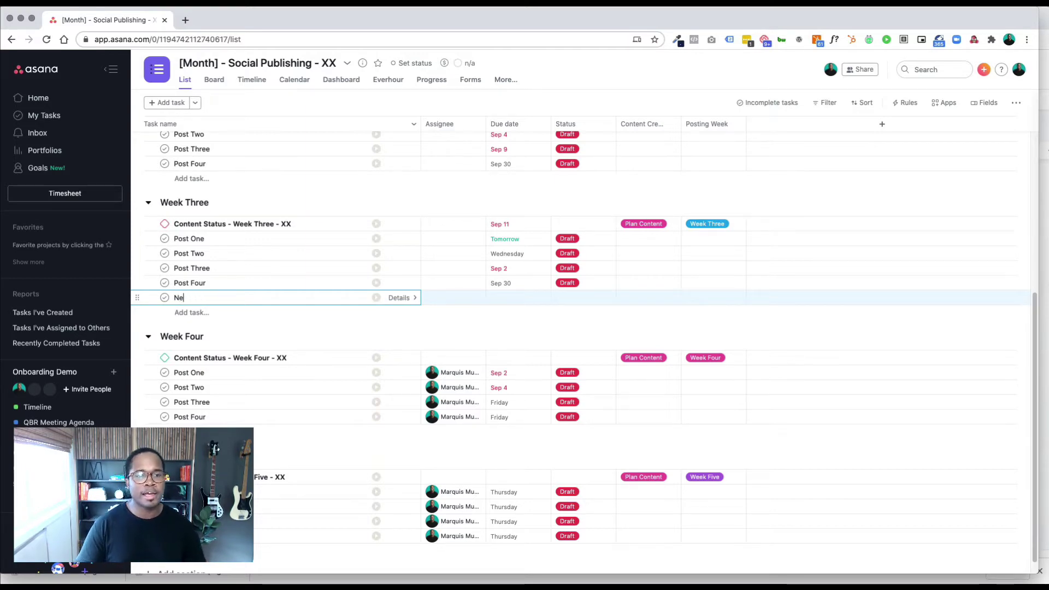
pyautogui.press('BackSpace')
pyautogui.press('BackSpace')
pyautogui.press('BackSpace')
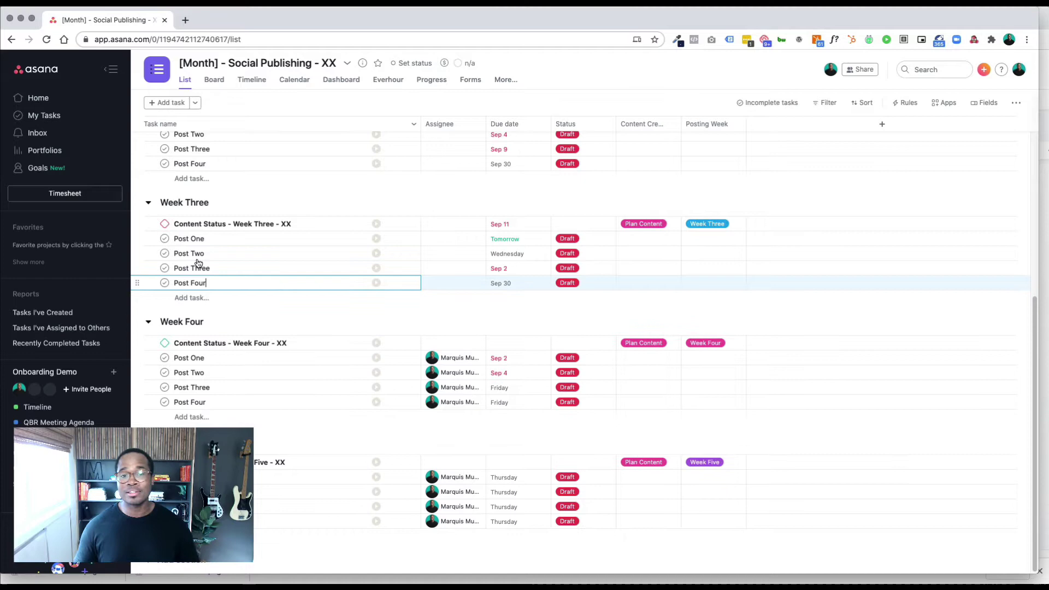
# Expand the Week One Theme task to reveal its subtask 'Subtask goes here'.
pyautogui.scroll(5, 342, 219)
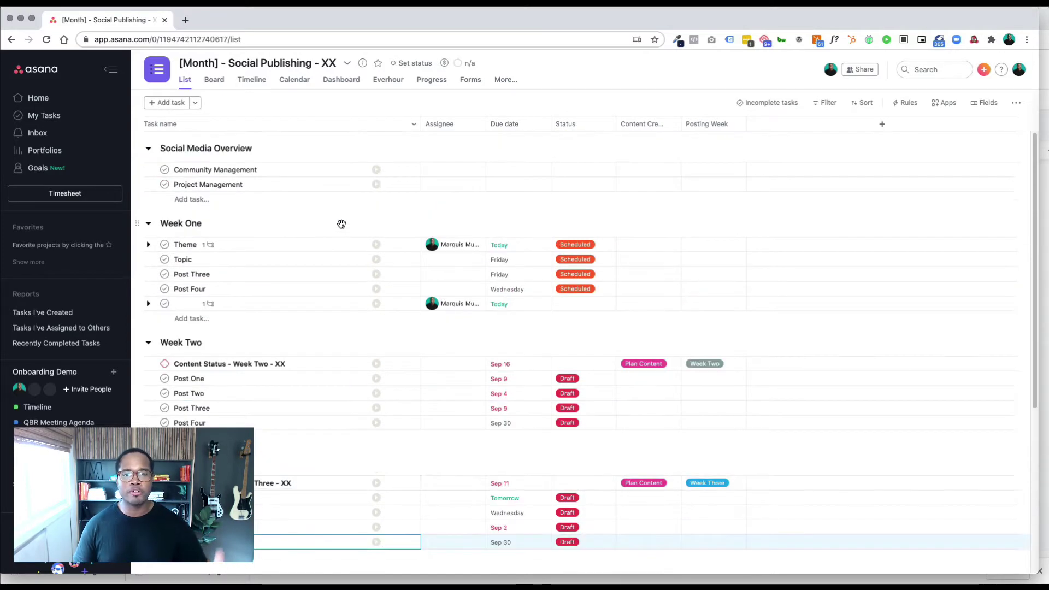
pyautogui.scroll(-3, 297, 229)
pyautogui.scroll(3, 297, 234)
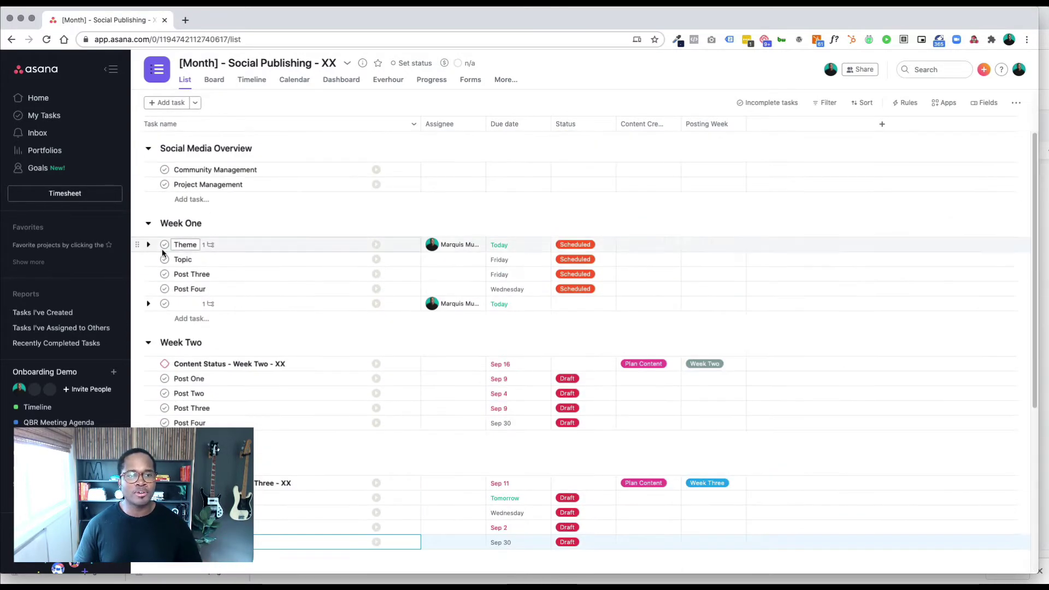
pyautogui.click(148, 246)
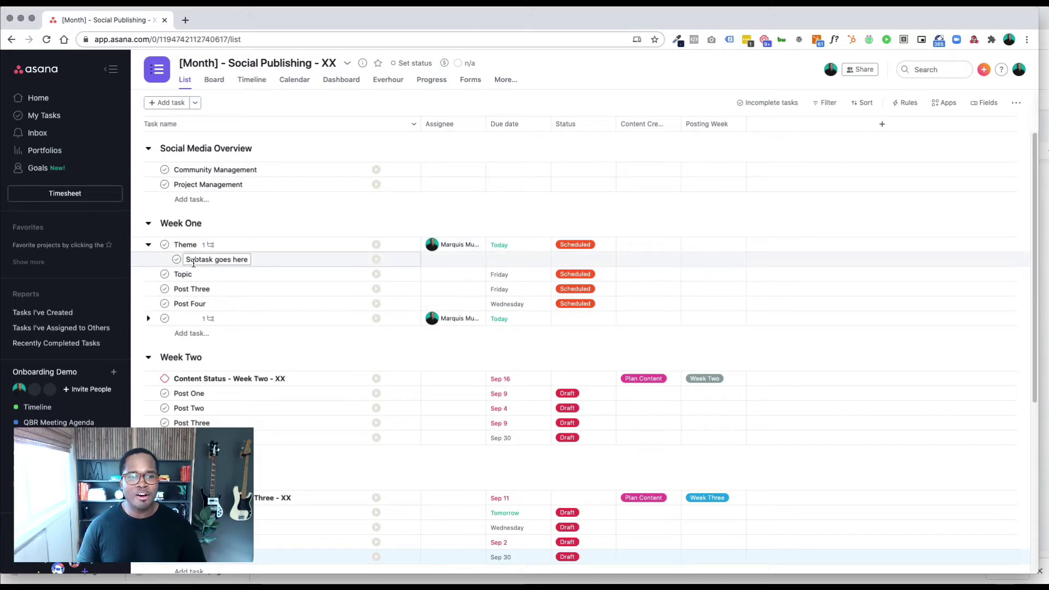
pyautogui.click(148, 244)
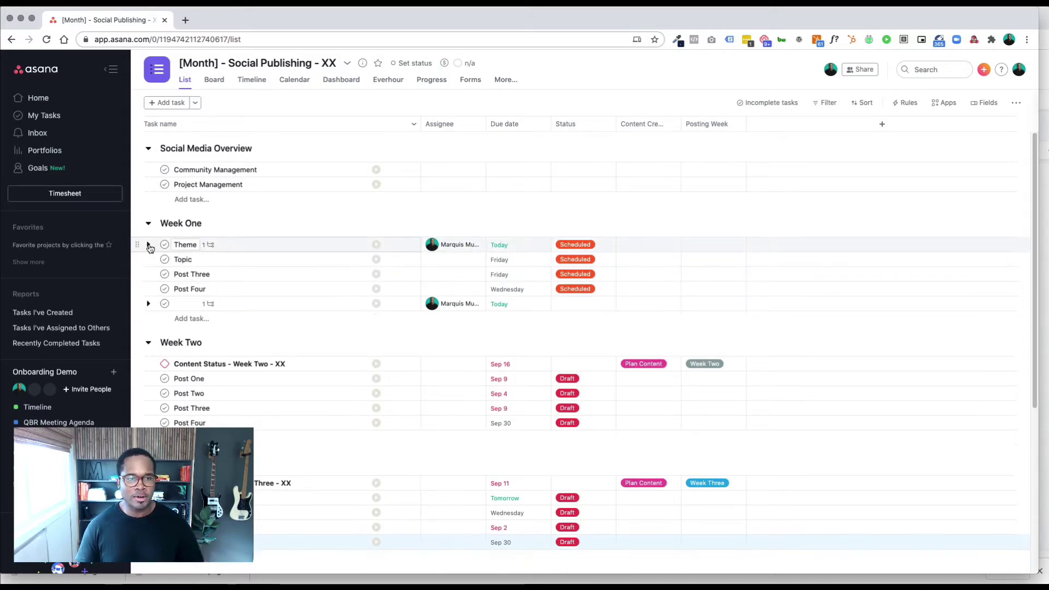
pyautogui.click(148, 244)
# View the Theme task's details pane, then close it.
pyautogui.click(405, 245)
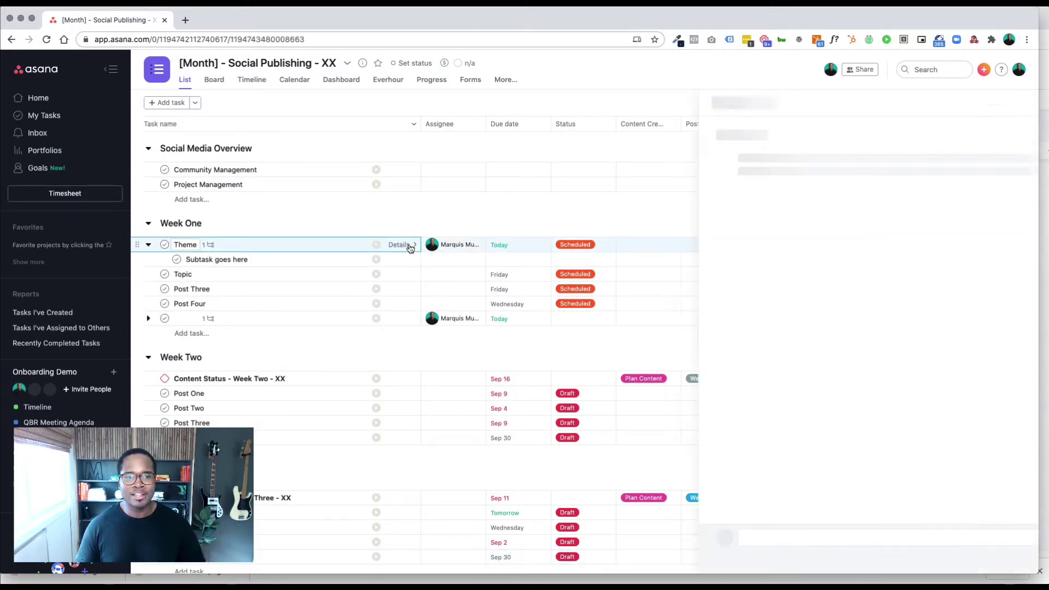
pyautogui.scroll(-2, 799, 301)
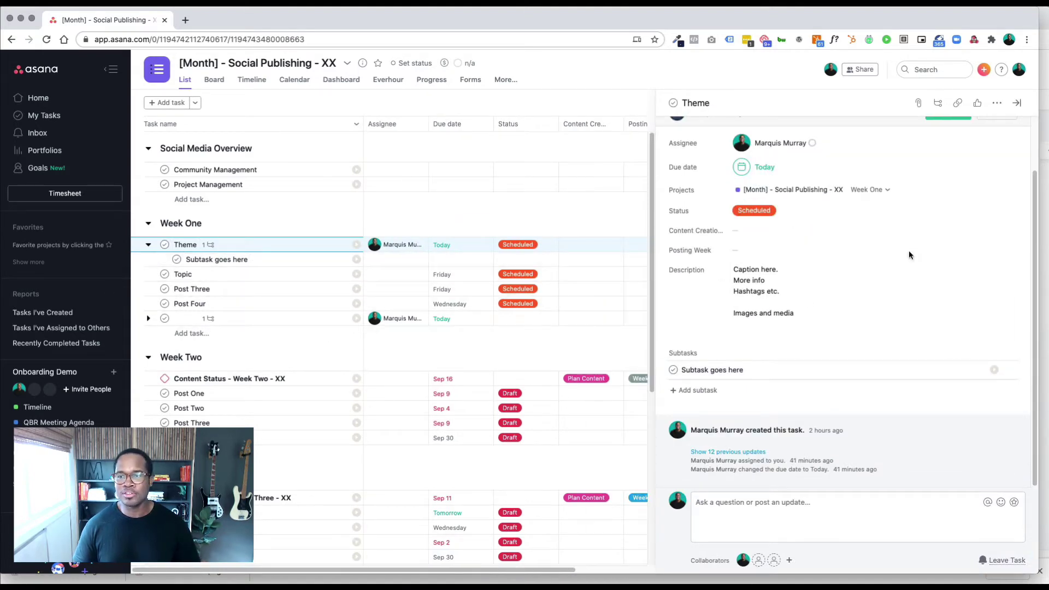
pyautogui.click(1017, 103)
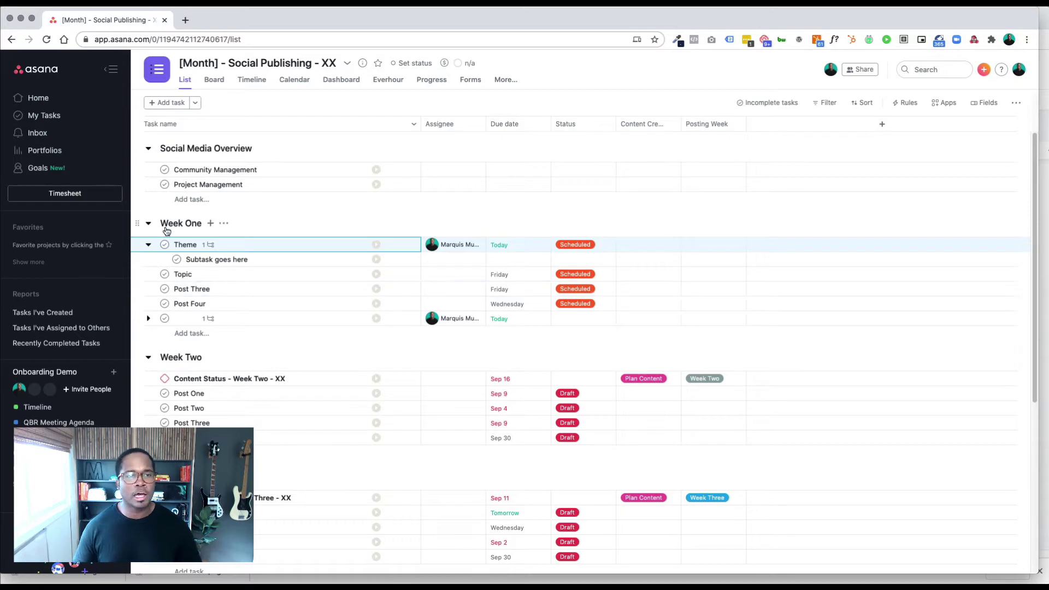
# Switch to Board view, try moving the Topic card toward Week Two, and expand Theme's subtask.
pyautogui.click(215, 88)
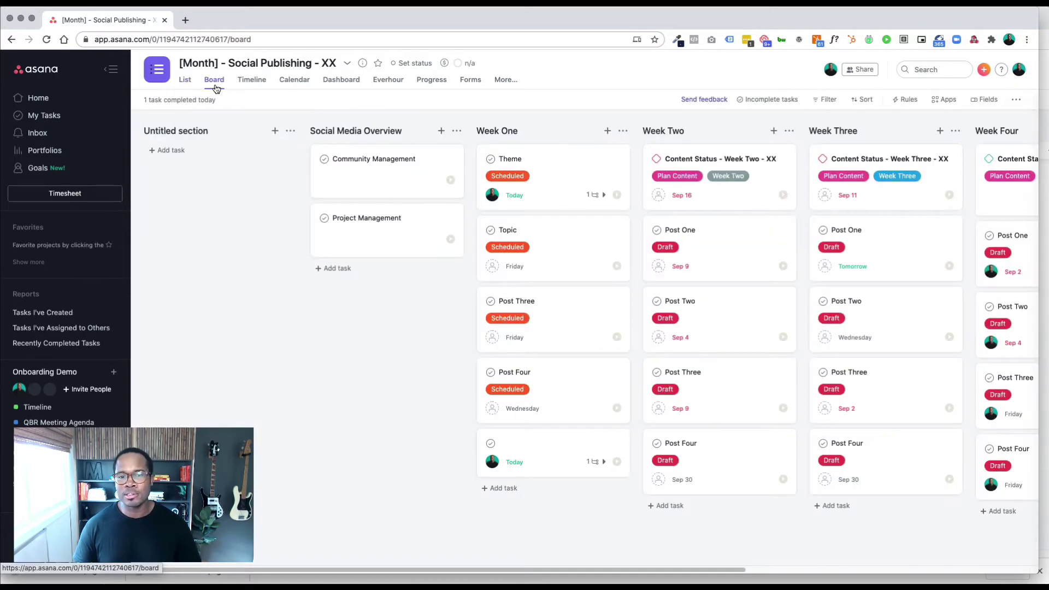
pyautogui.hscroll(5, 189, 215)
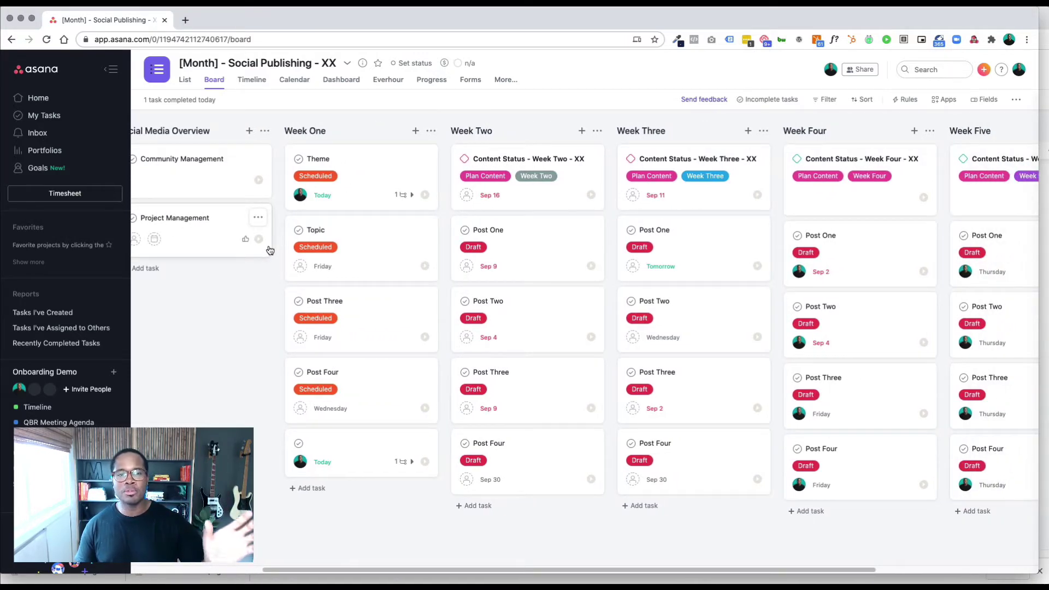
pyautogui.moveTo(350, 248); pyautogui.dragTo(394, 251)
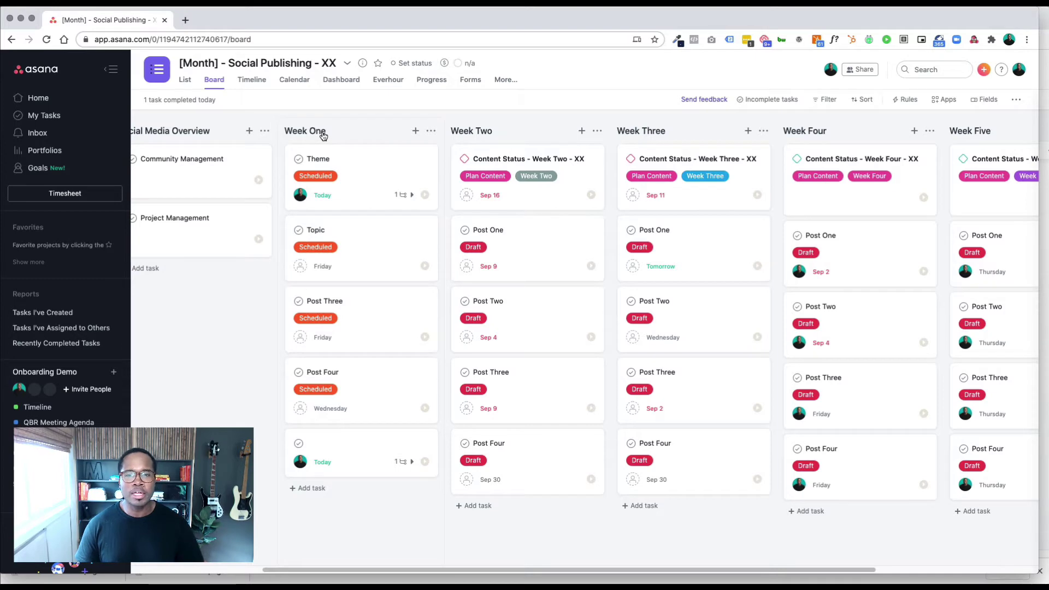
pyautogui.hscroll(5, 320, 150)
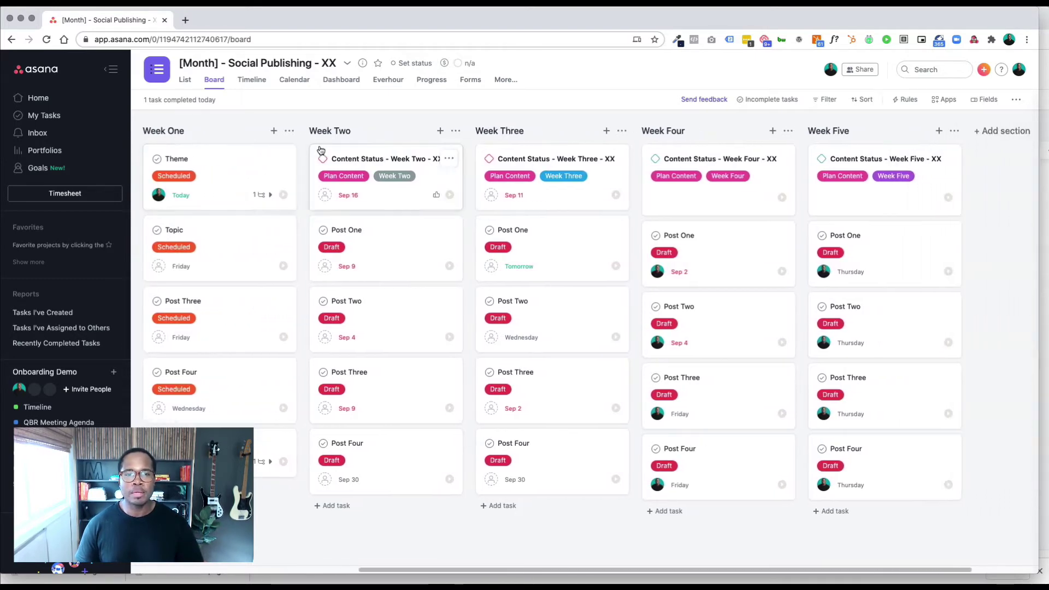
pyautogui.hscroll(-3, 298, 224)
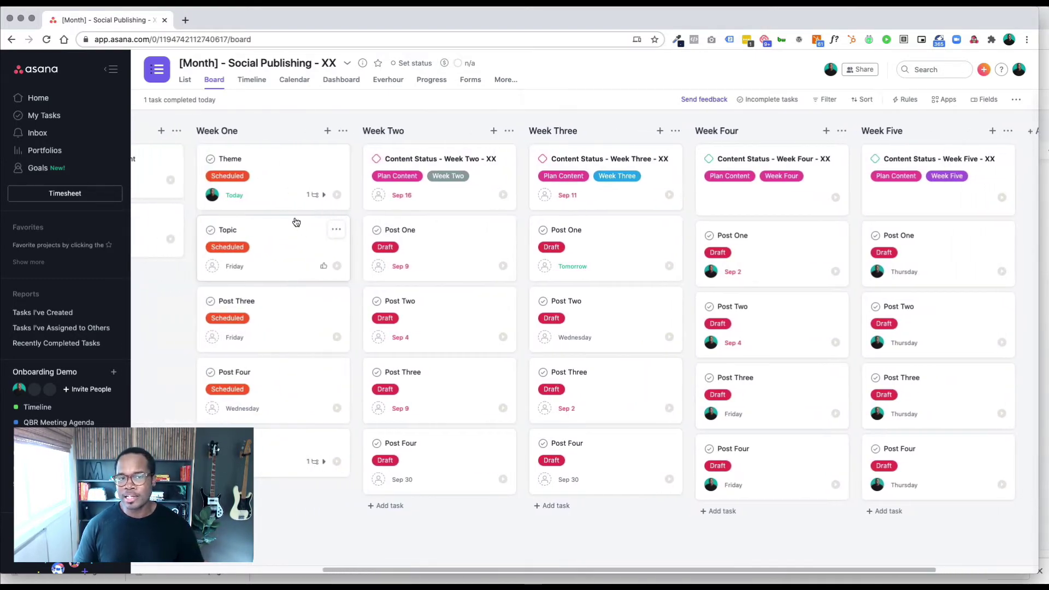
pyautogui.click(324, 195)
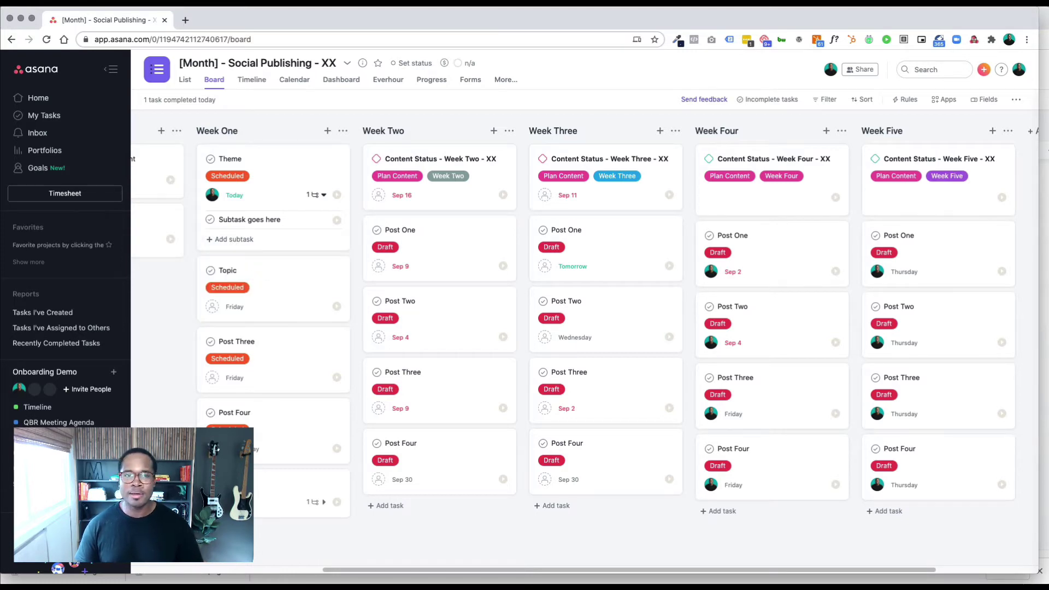
# Attach the '8 Asana Shortcuts' file to the Theme task, then close its details.
pyautogui.click(312, 169)
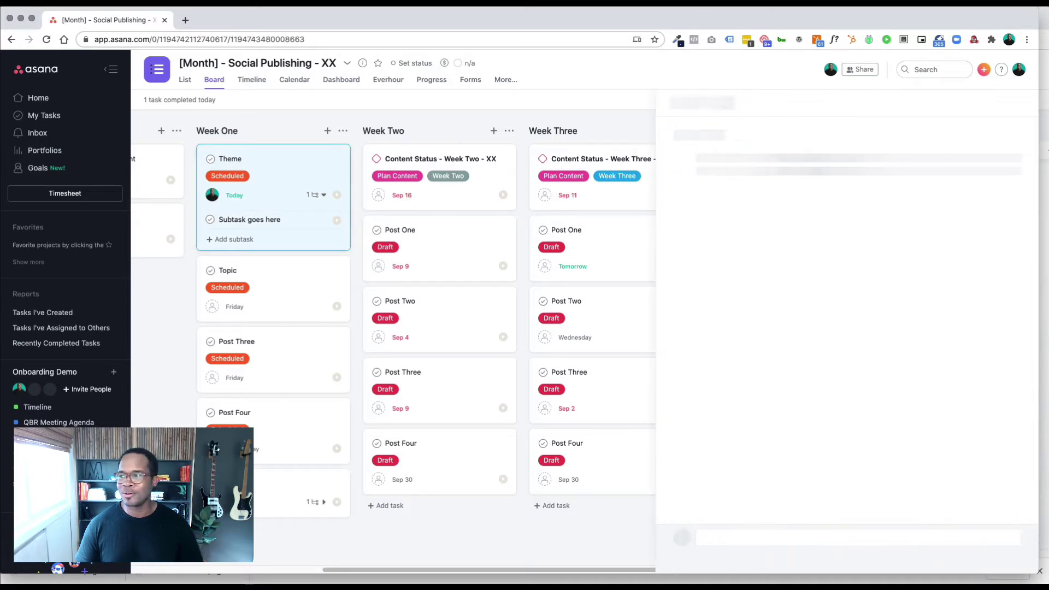
pyautogui.moveTo(1046, 267); pyautogui.dragTo(858, 275)
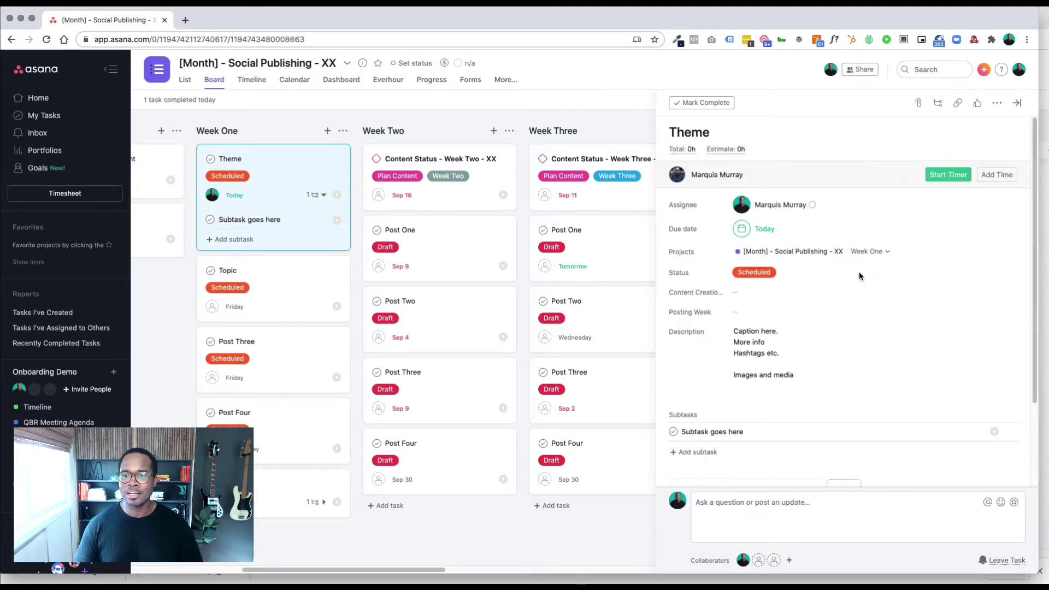
pyautogui.scroll(-2, 852, 287)
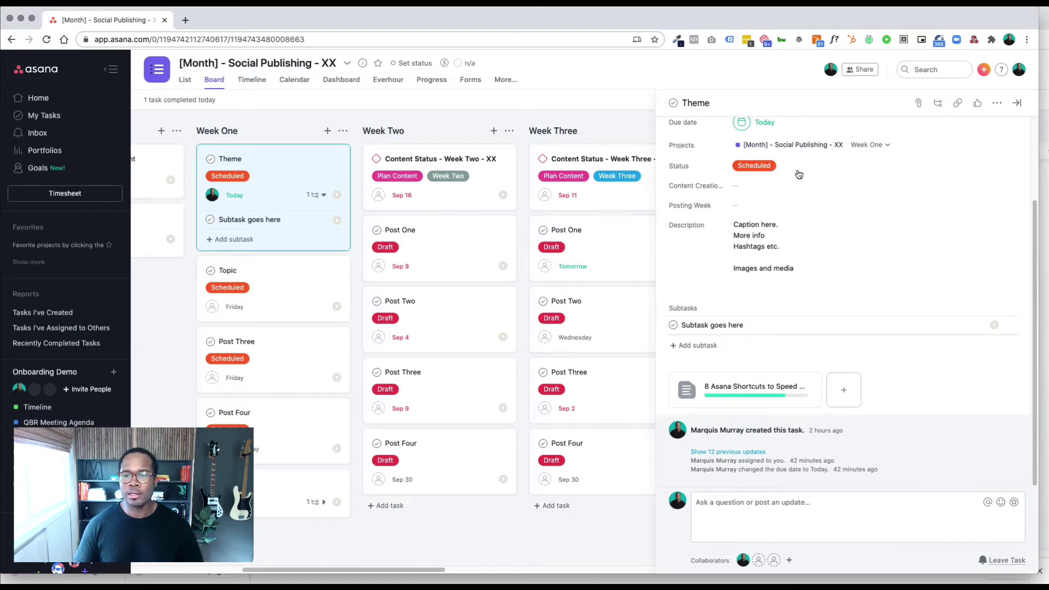
pyautogui.click(1019, 108)
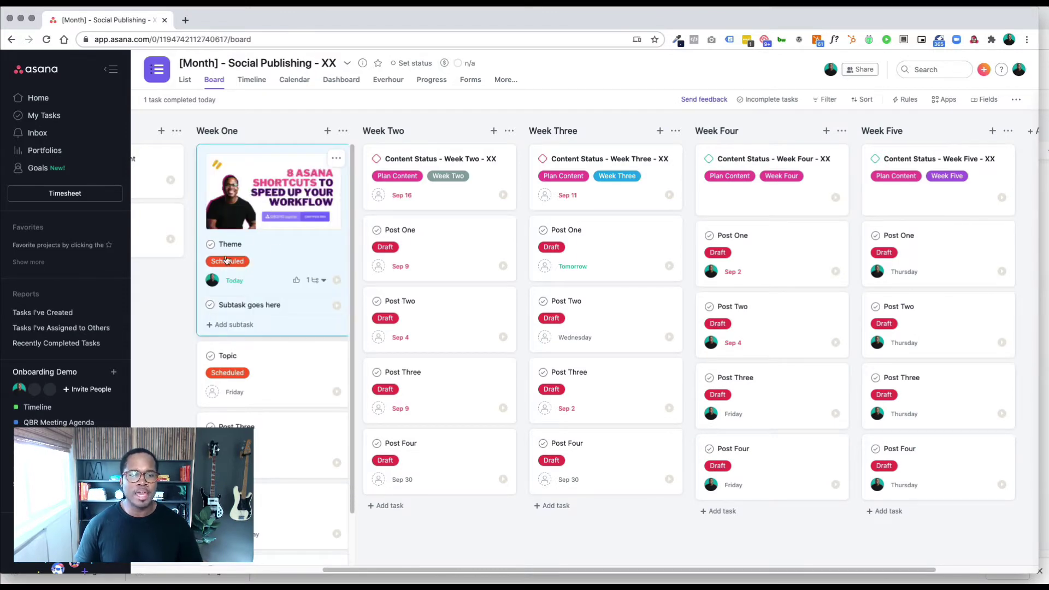
pyautogui.hscroll(3, 285, 278)
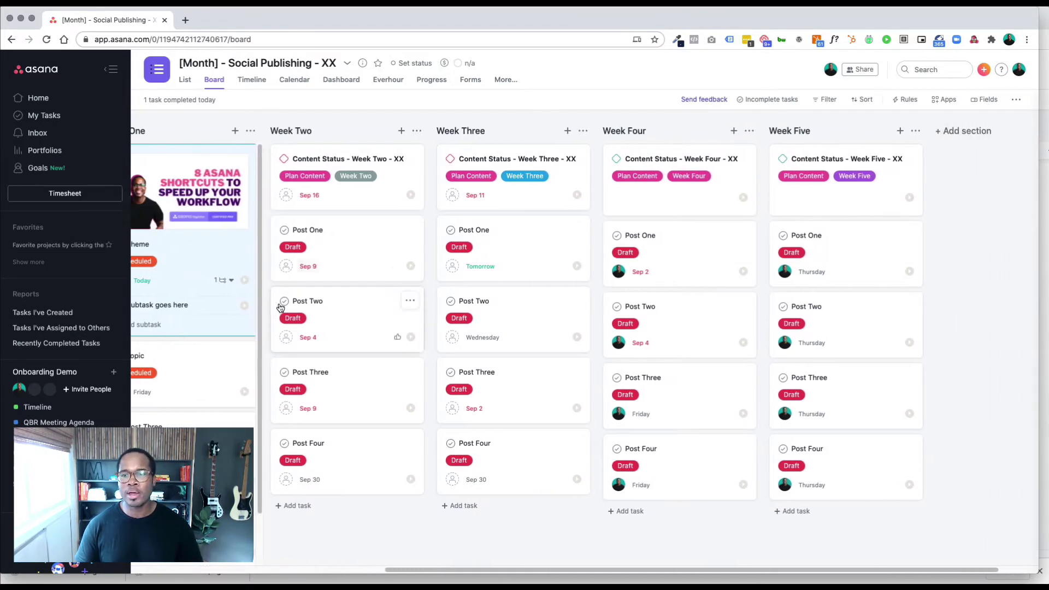
pyautogui.hscroll(-3, 292, 239)
pyautogui.hscroll(-4, 291, 239)
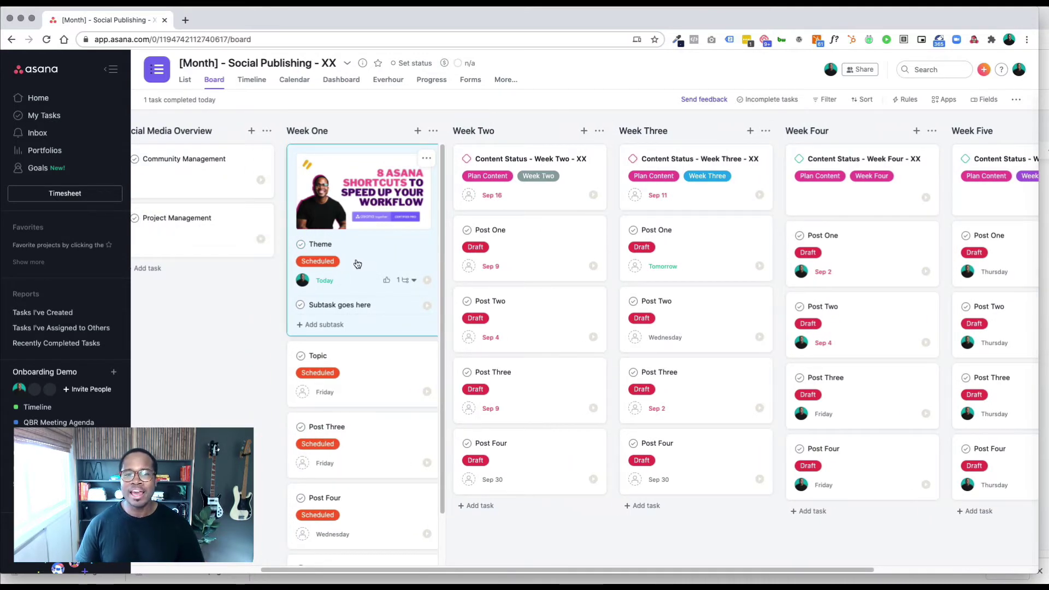
pyautogui.hscroll(8, 356, 264)
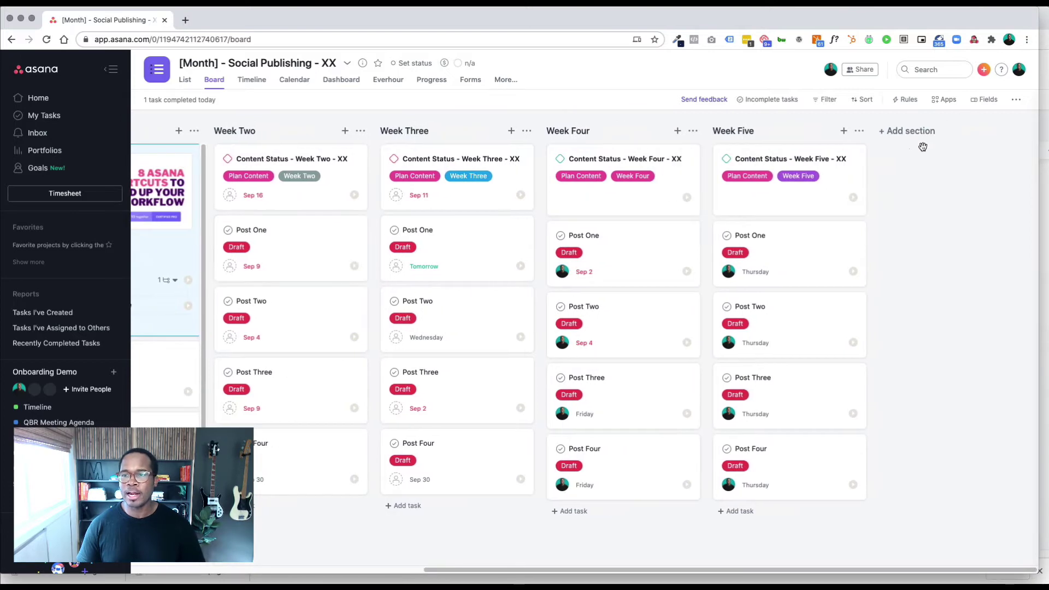
# Add a Done section, move Week Five's Post One into it, and mark it complete.
pyautogui.click(922, 134)
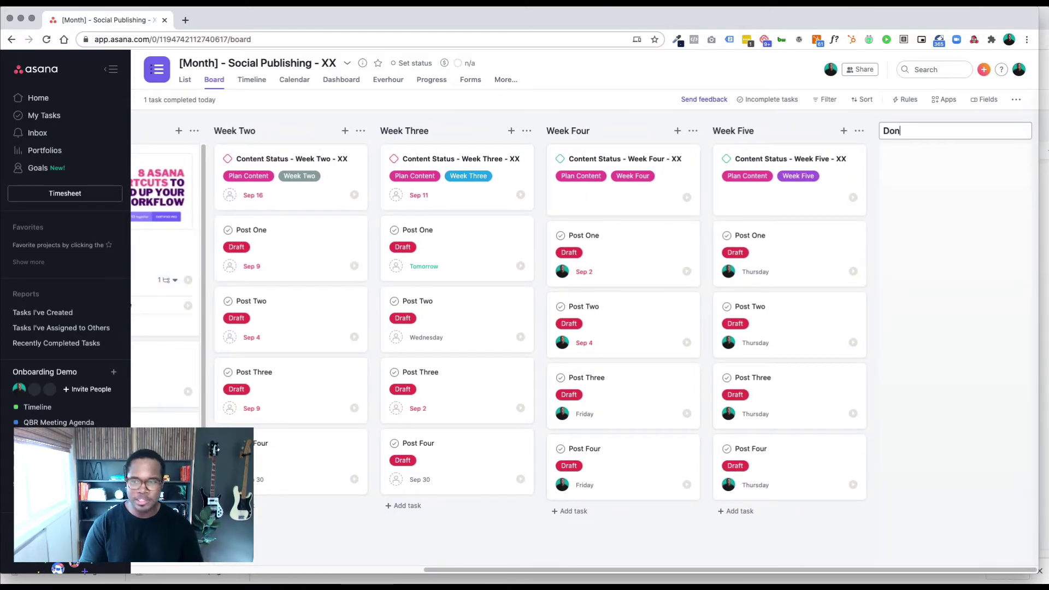
pyautogui.click(933, 292)
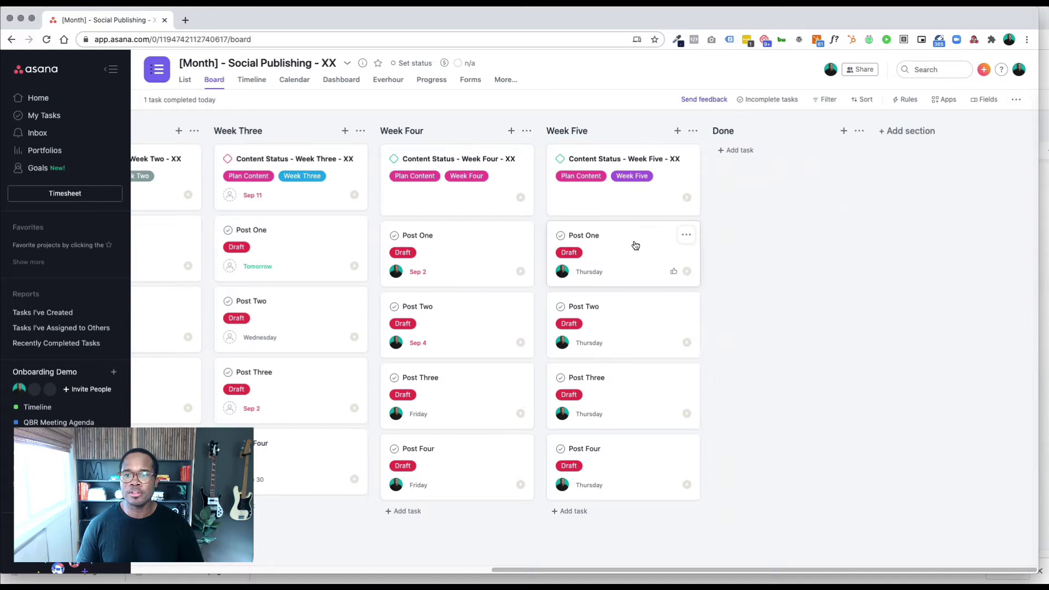
pyautogui.moveTo(634, 244); pyautogui.dragTo(792, 194)
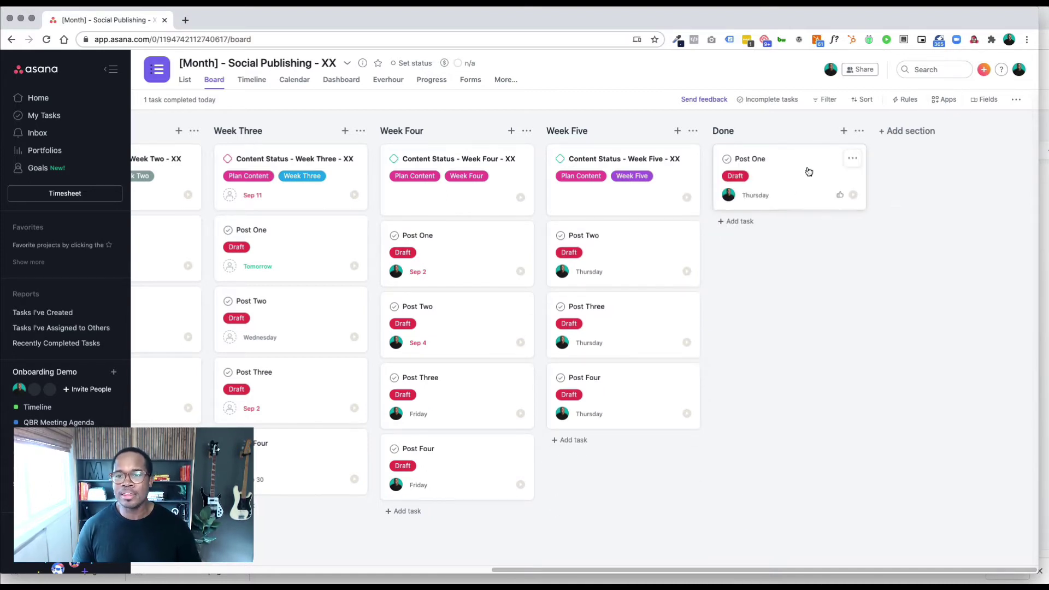
pyautogui.click(727, 160)
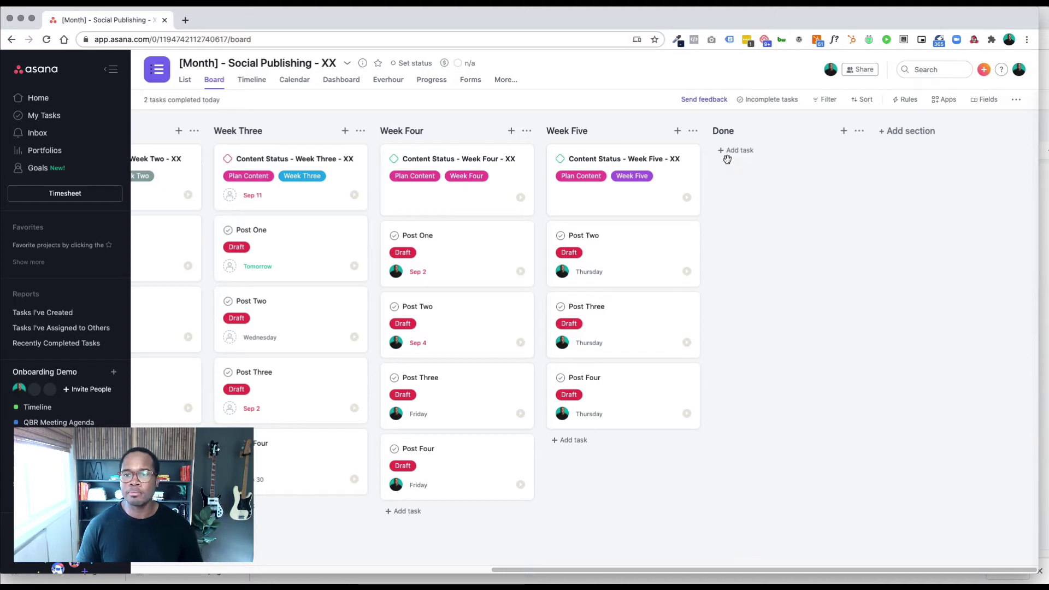
# Show all tasks, restore Post One as incomplete in Week Five, and switch to Timeline.
pyautogui.click(770, 100)
pyautogui.click(769, 153)
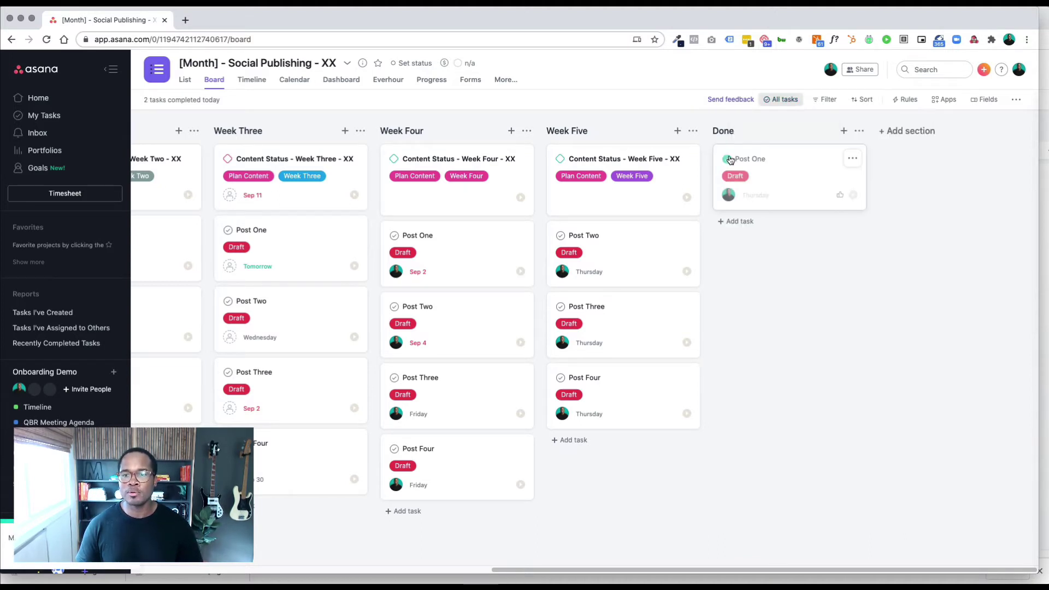
pyautogui.click(730, 160)
pyautogui.moveTo(741, 177); pyautogui.dragTo(621, 252)
pyautogui.click(251, 91)
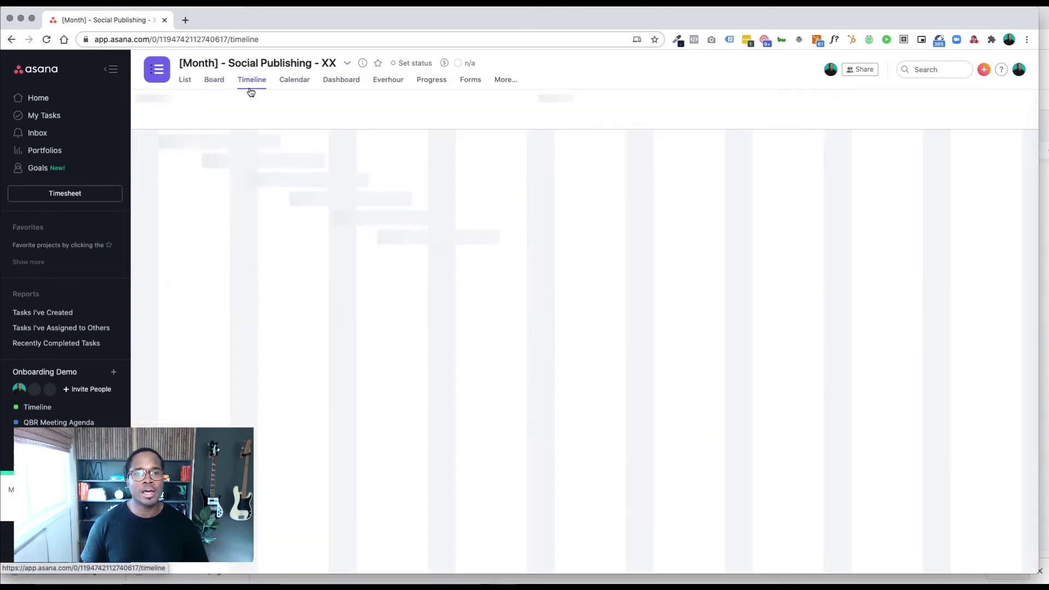
# Show the project in Calendar view with September 2020 posts and milestones.
pyautogui.click(293, 83)
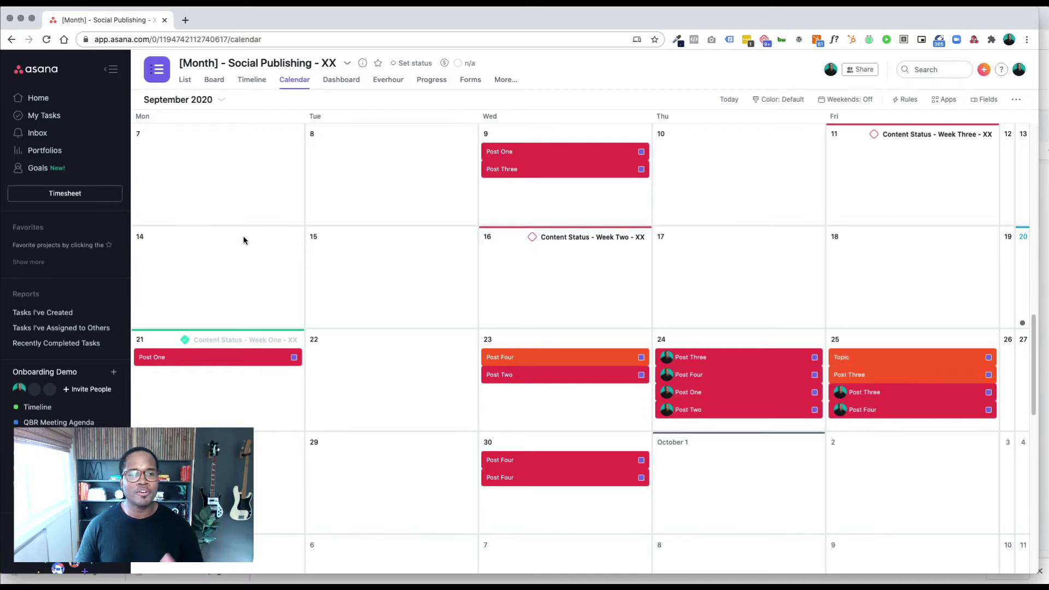
pyautogui.scroll(-5, 262, 222)
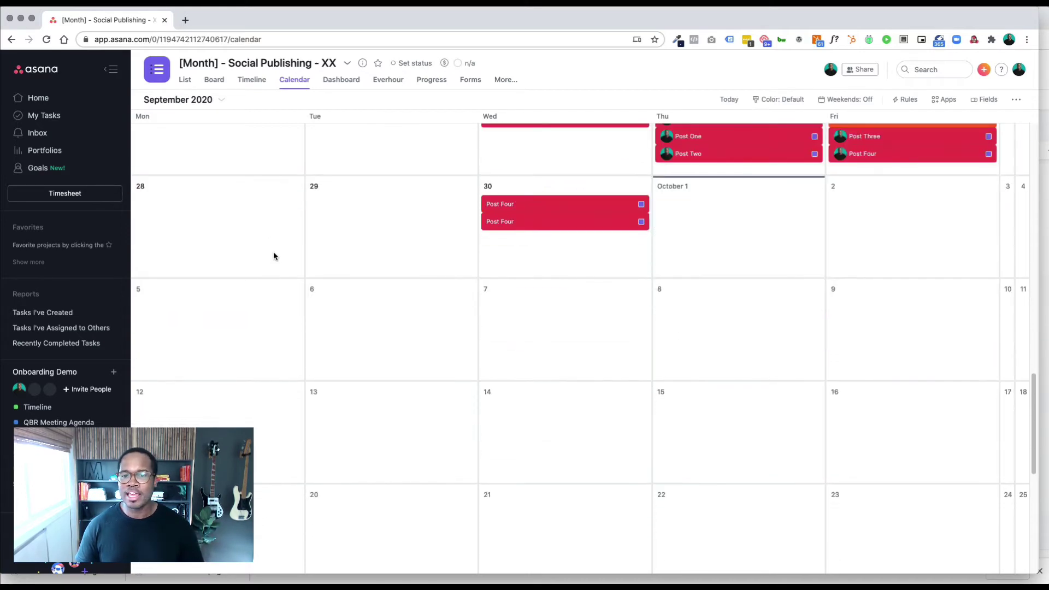
pyautogui.scroll(6, 274, 256)
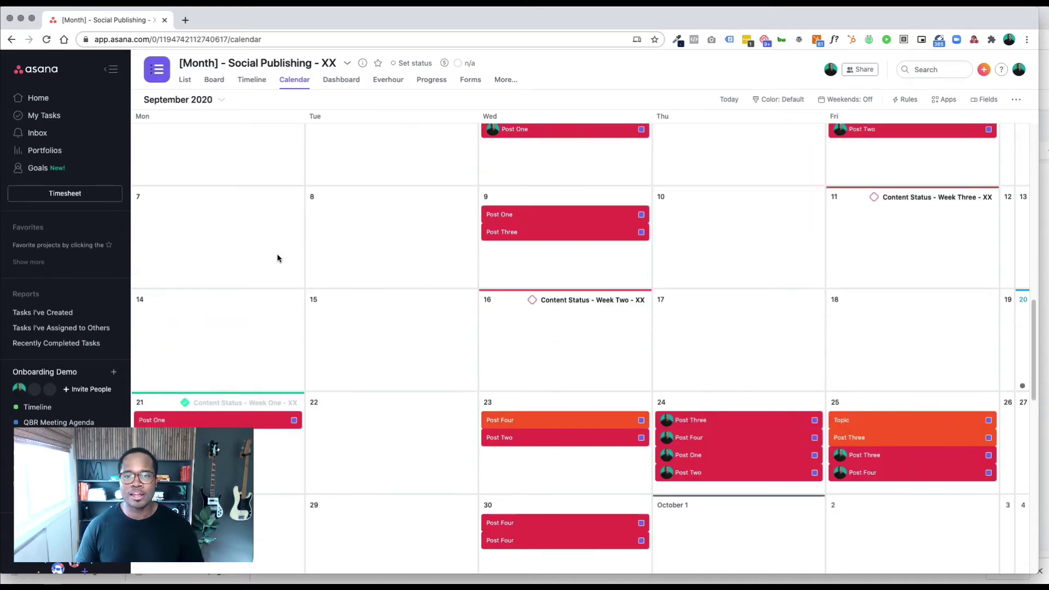
pyautogui.click(221, 100)
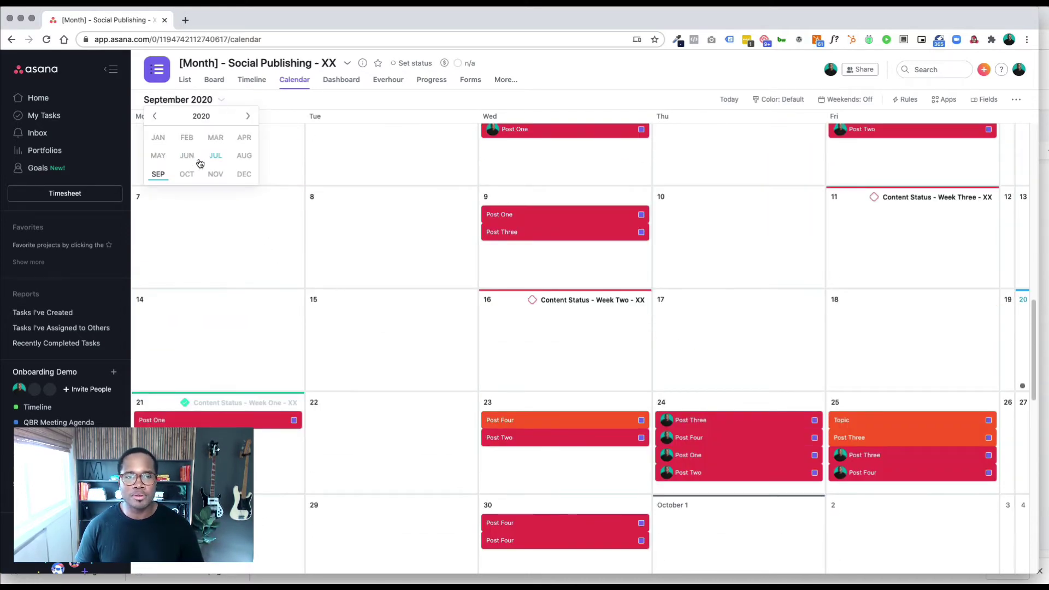
pyautogui.click(312, 110)
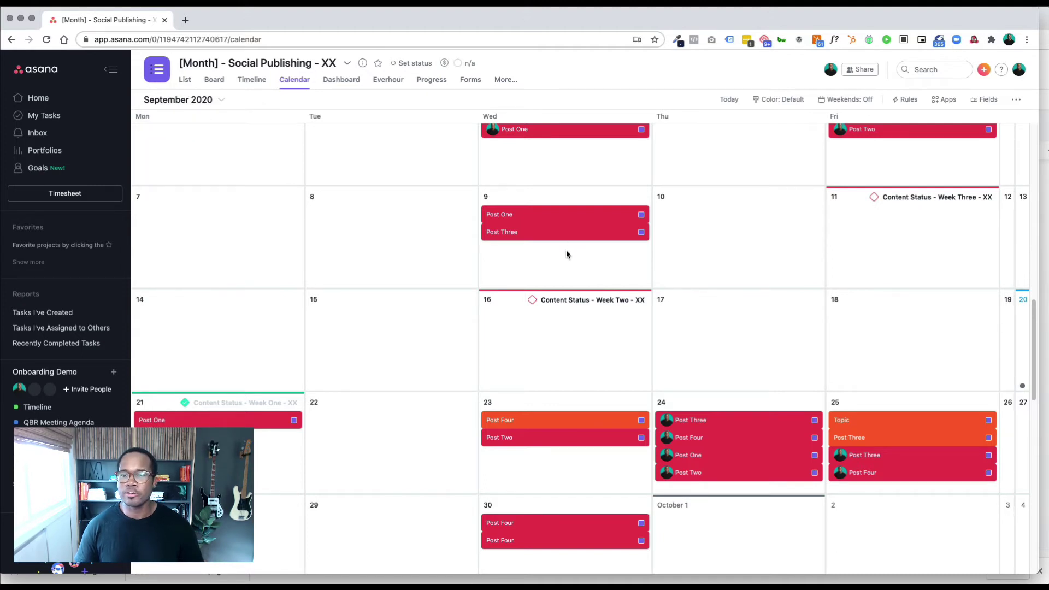
pyautogui.scroll(-2, 602, 317)
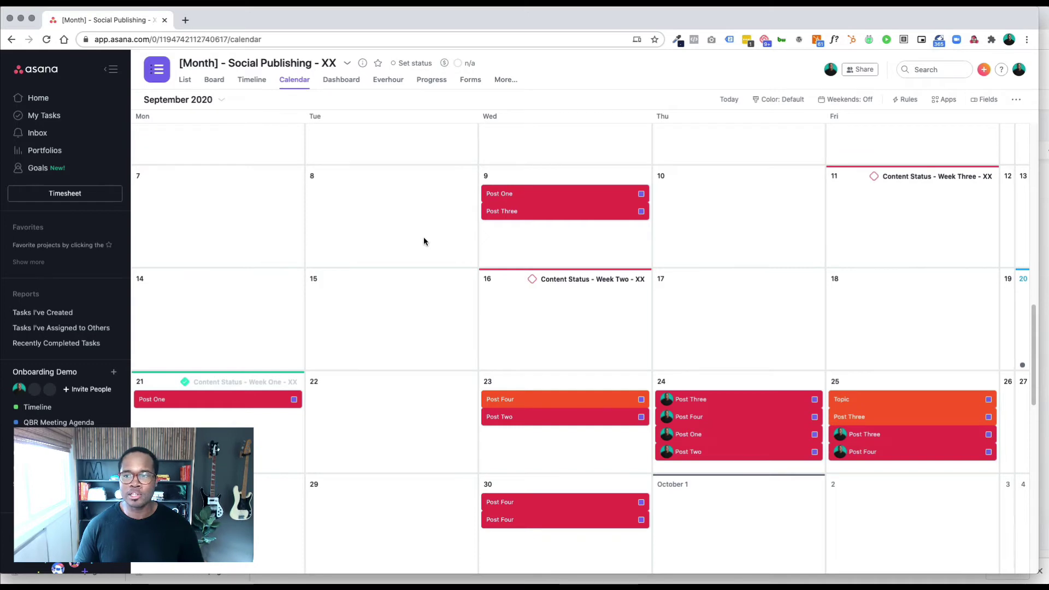
pyautogui.scroll(-1, 424, 241)
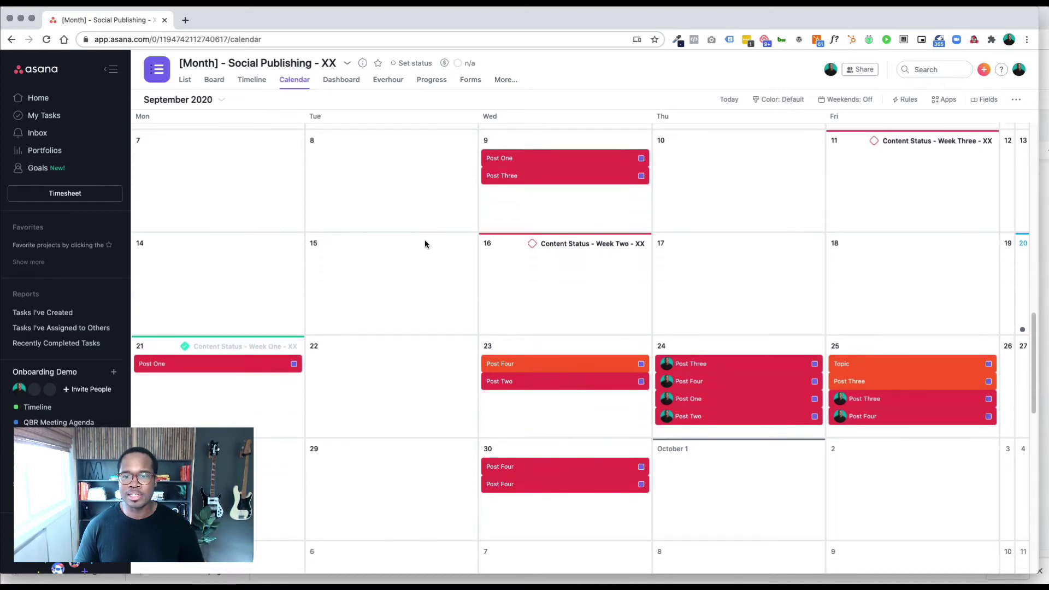
pyautogui.click(596, 166)
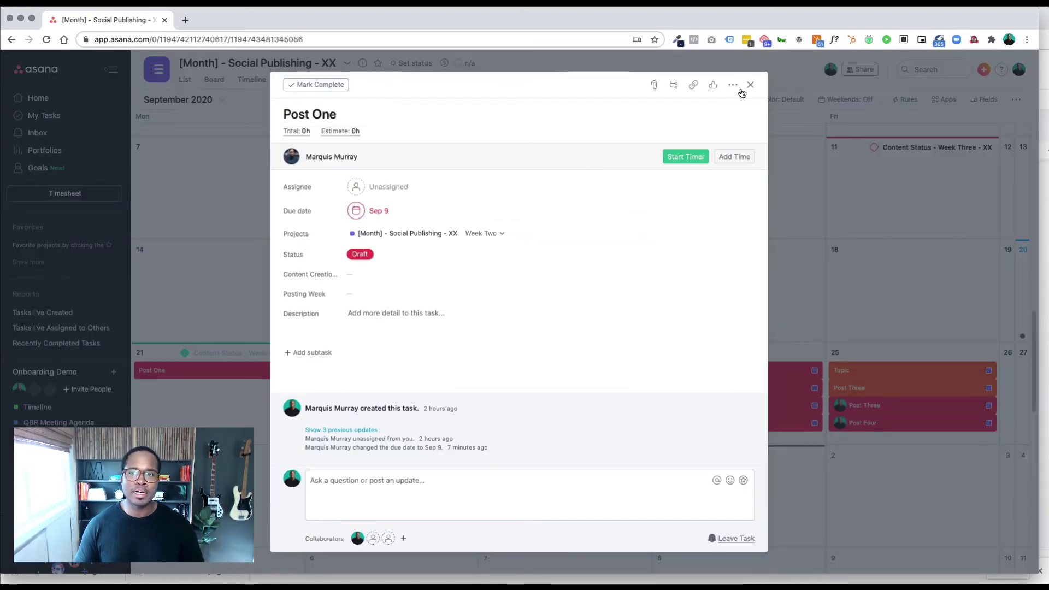
pyautogui.click(751, 88)
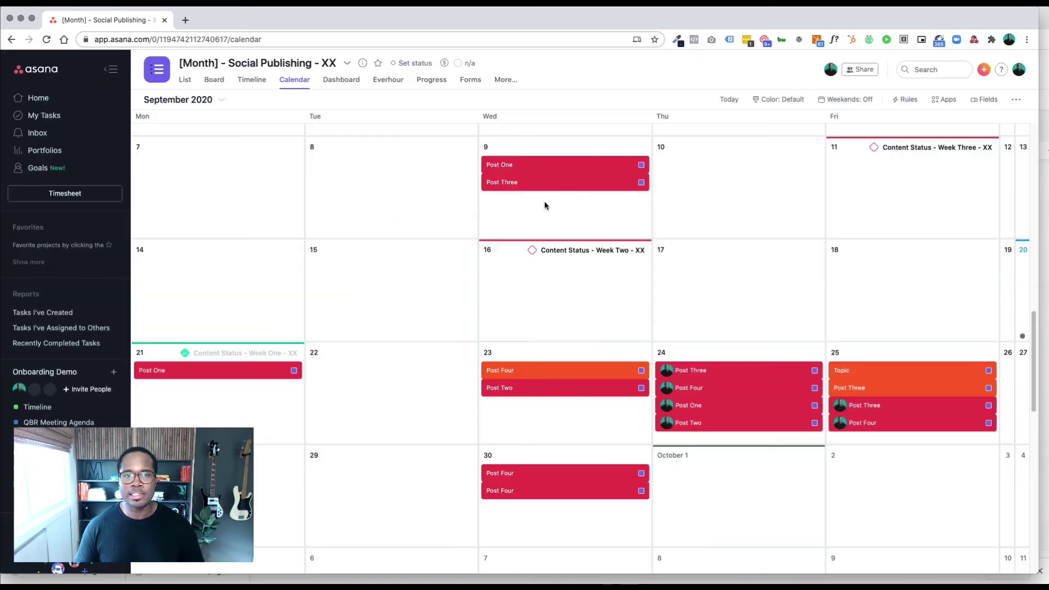
# Return to Timeline view, scroll up to Week One, and glance at the Theme task's details.
pyautogui.click(256, 82)
pyautogui.scroll(2, 387, 357)
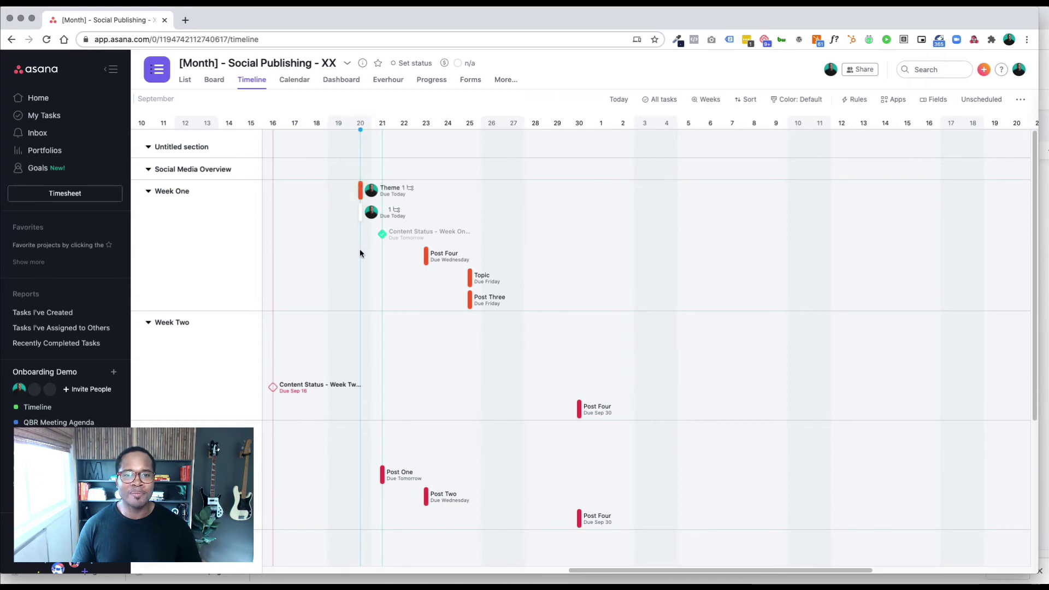
pyautogui.click(361, 195)
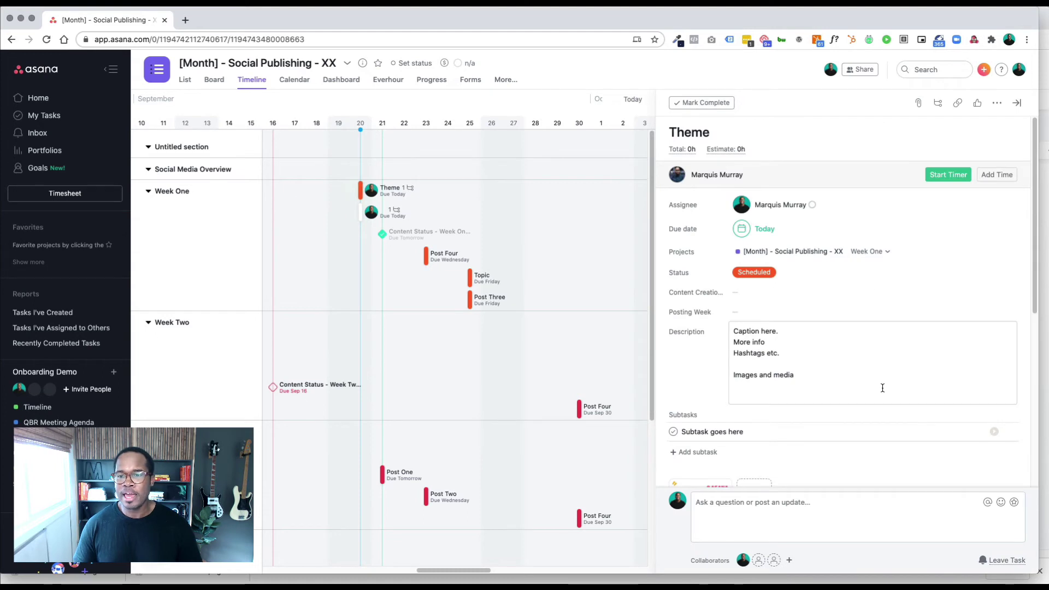
pyautogui.click(1017, 103)
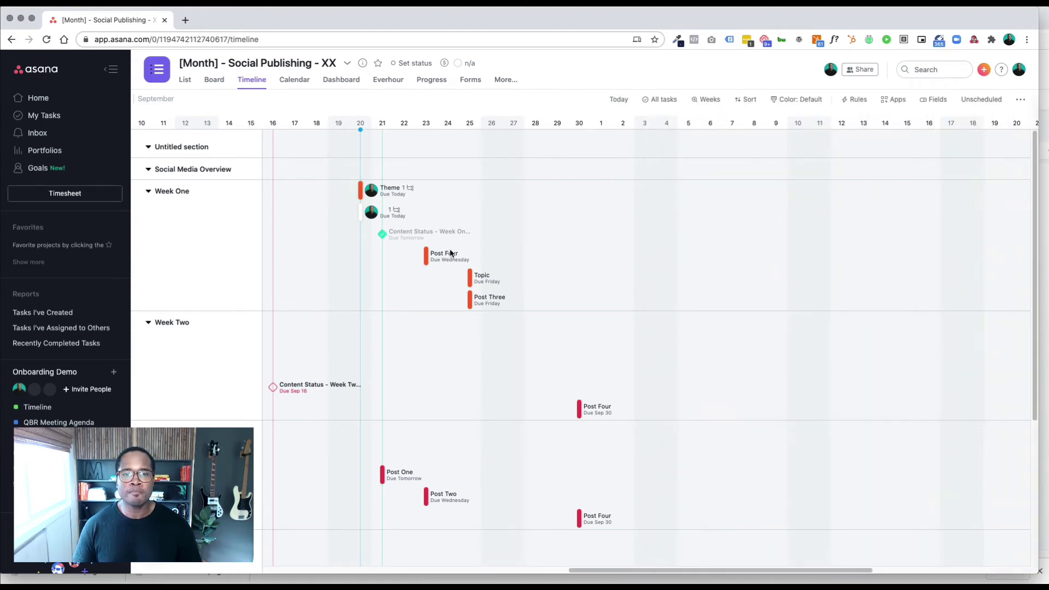
# Nudge the Week One content-status milestone, then lengthen Theme and shift it to Sep 28 – Oct 3.
pyautogui.moveTo(382, 234); pyautogui.dragTo(389, 235)
pyautogui.click(362, 190)
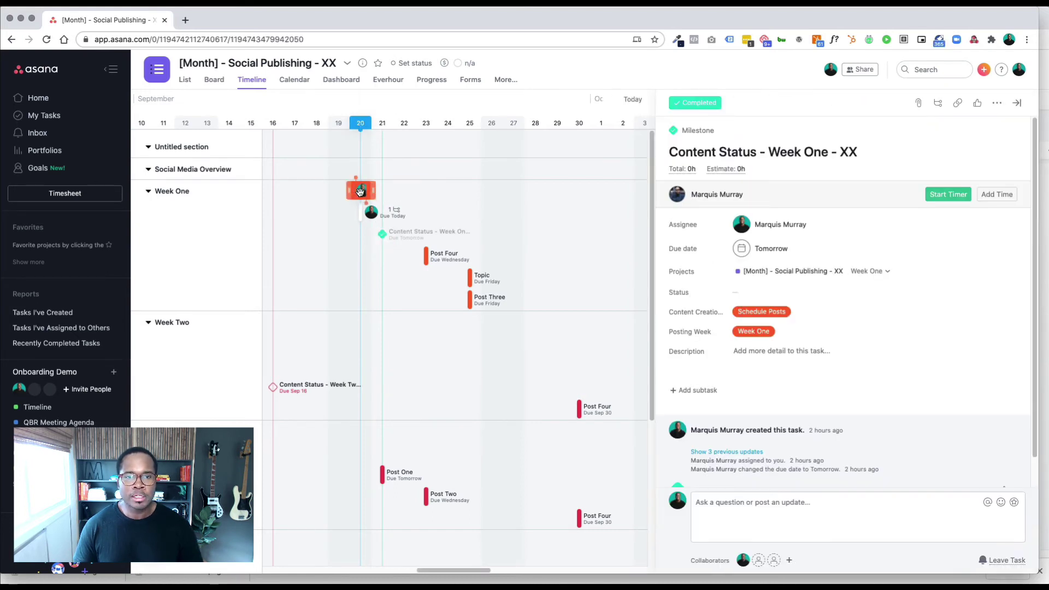
pyautogui.moveTo(376, 195); pyautogui.dragTo(483, 186)
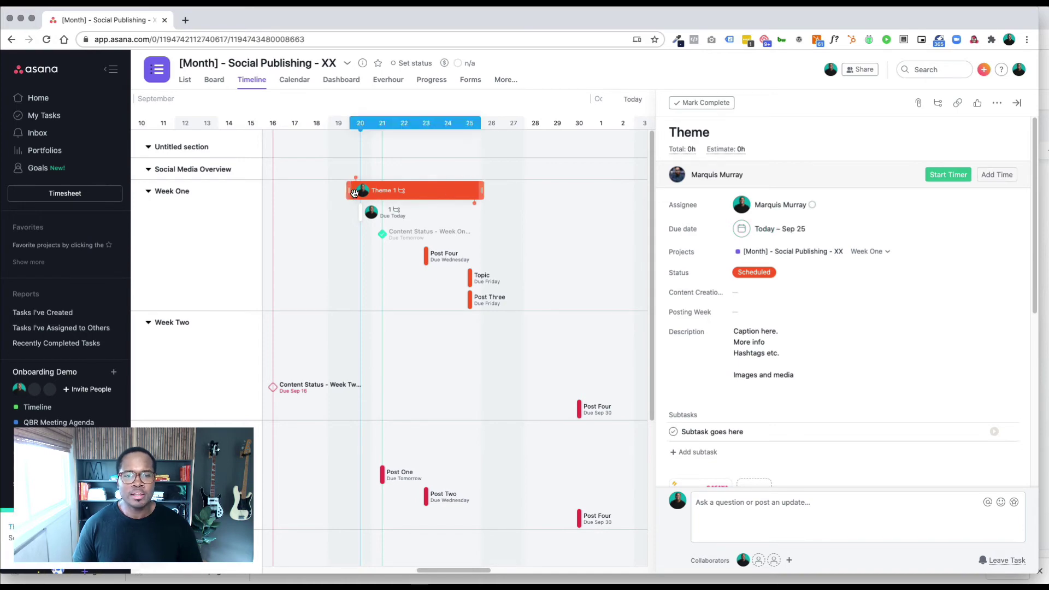
pyautogui.moveTo(437, 192); pyautogui.dragTo(603, 195)
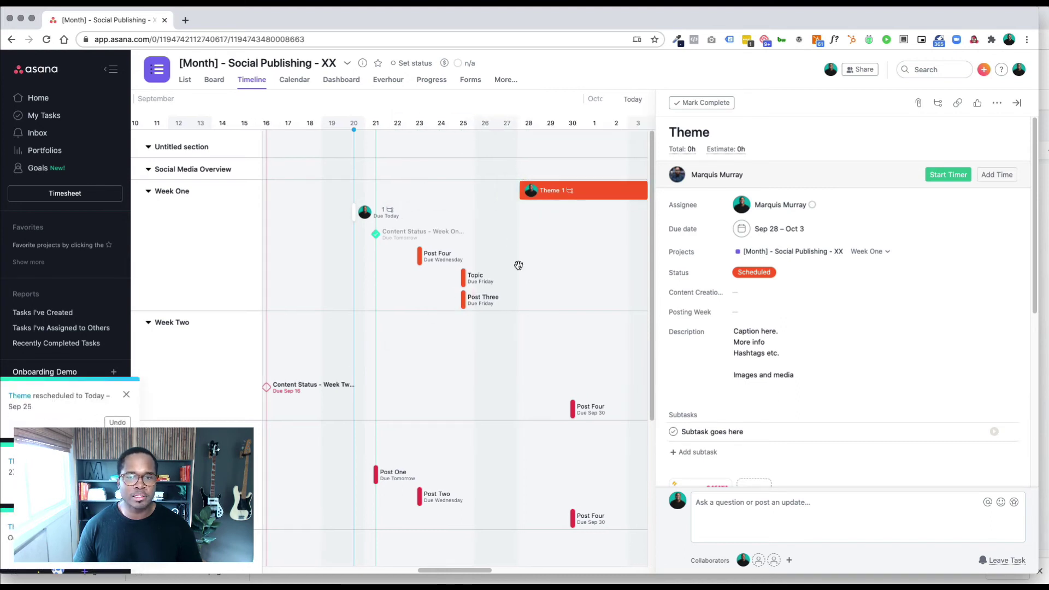
# Close Theme's details and drag Content Status - Week Four - XX from Unscheduled onto Sep 28.
pyautogui.click(1014, 103)
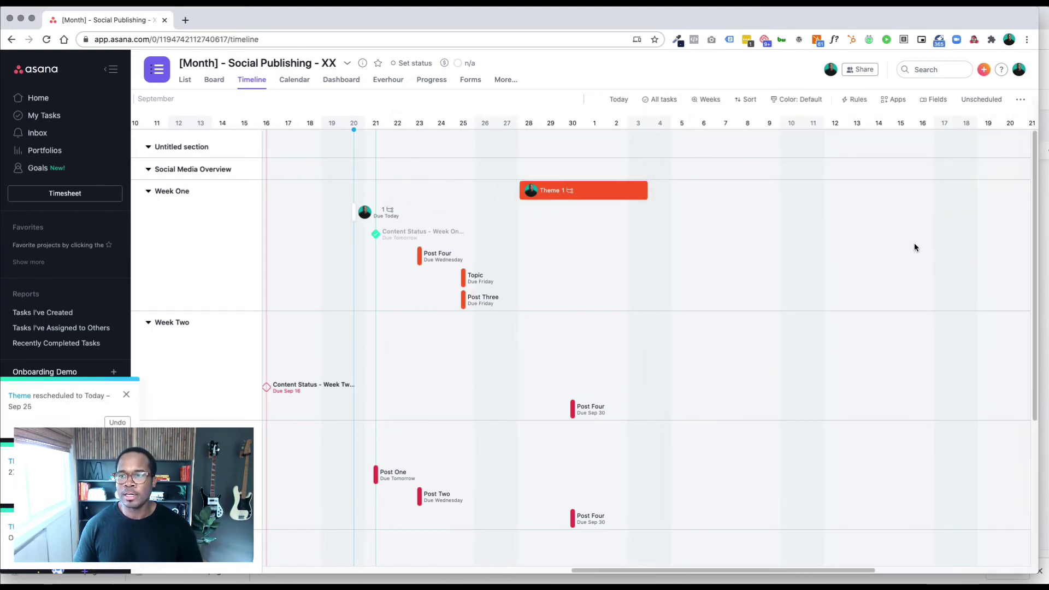
pyautogui.click(983, 103)
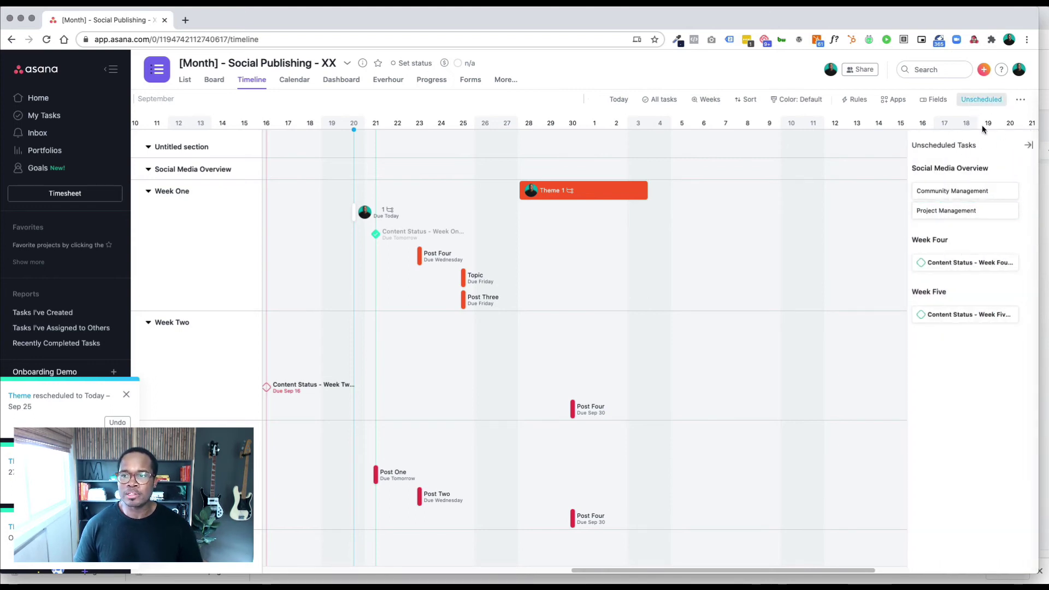
pyautogui.moveTo(957, 266); pyautogui.dragTo(528, 333)
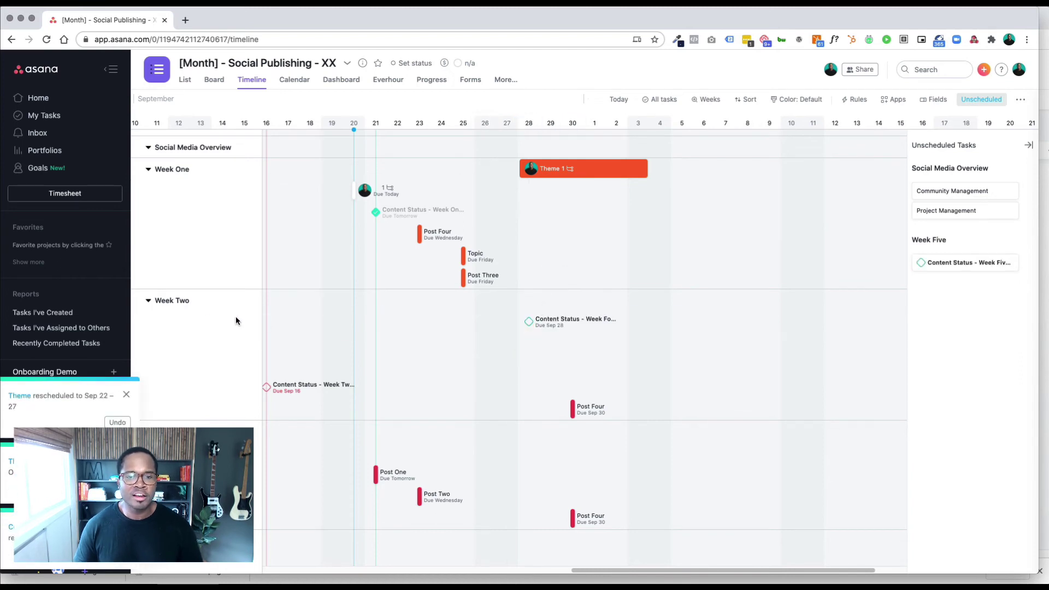